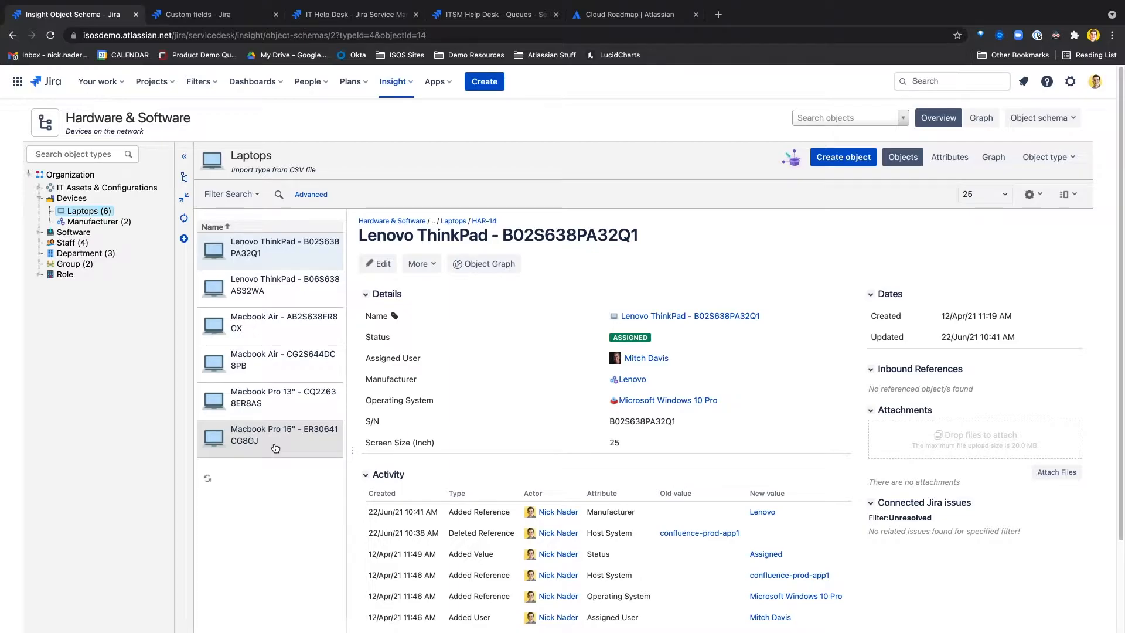
Look at the Insight options and the blank form for creating an object type under Laptops, leaving both without creating anything.
{"action": "left_click", "coordinate": [394, 86]}
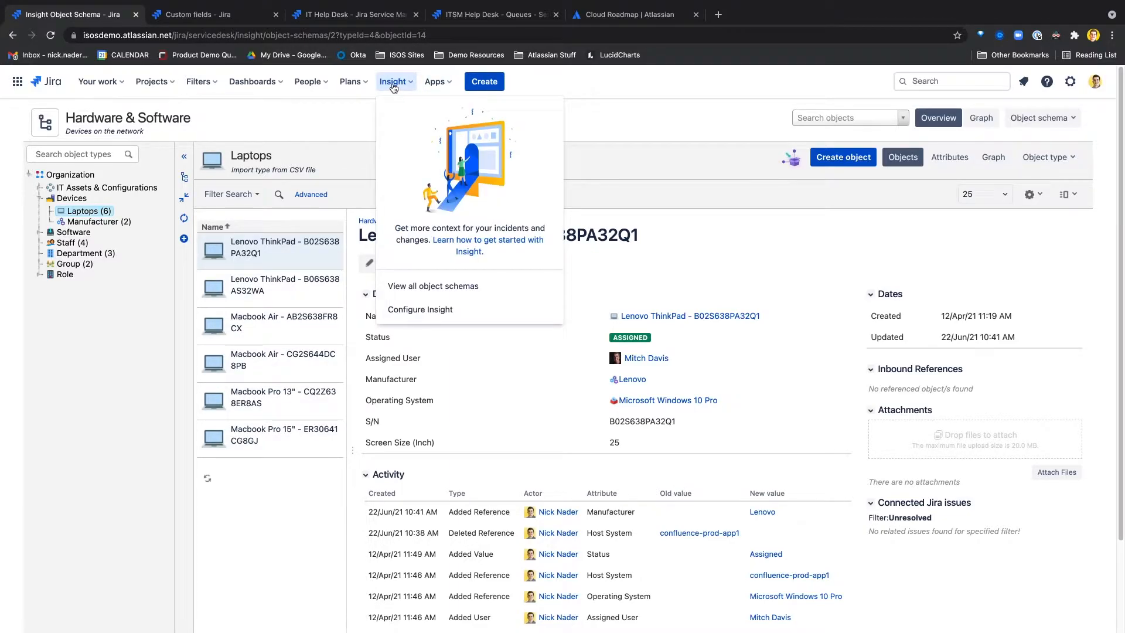
{"action": "left_click", "coordinate": [394, 86]}
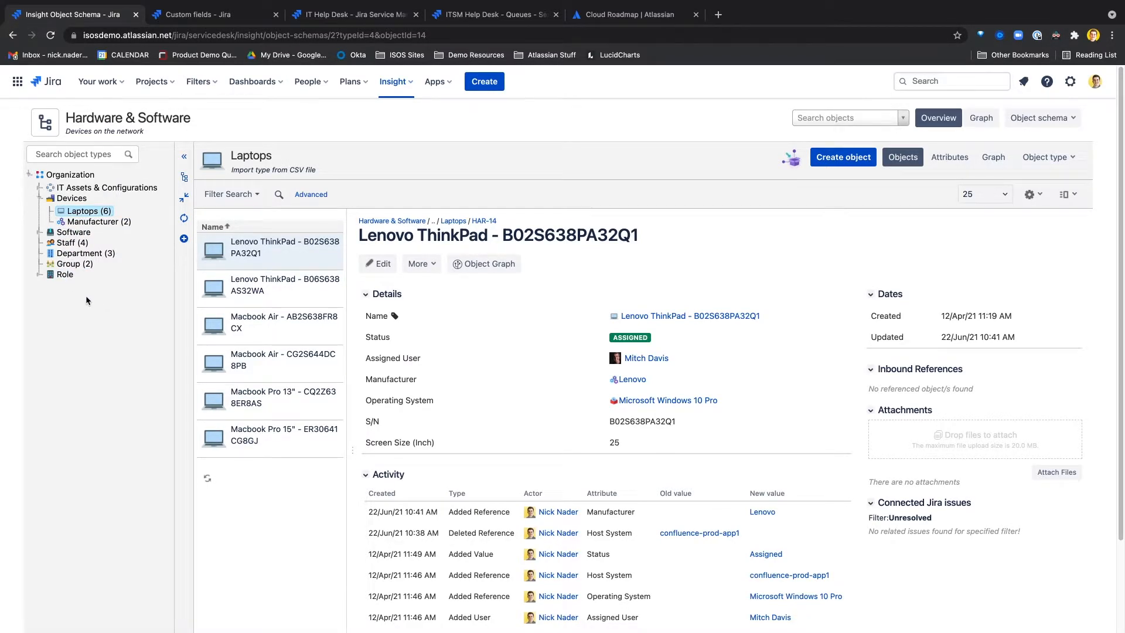
{"action": "left_click", "coordinate": [183, 239]}
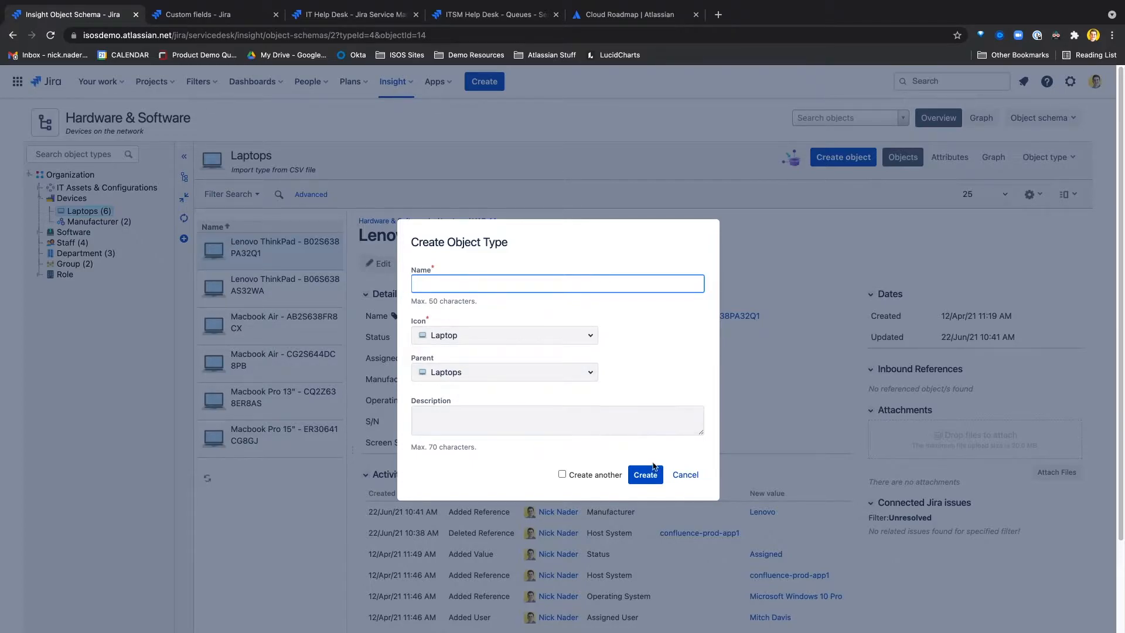
{"action": "left_click", "coordinate": [698, 475]}
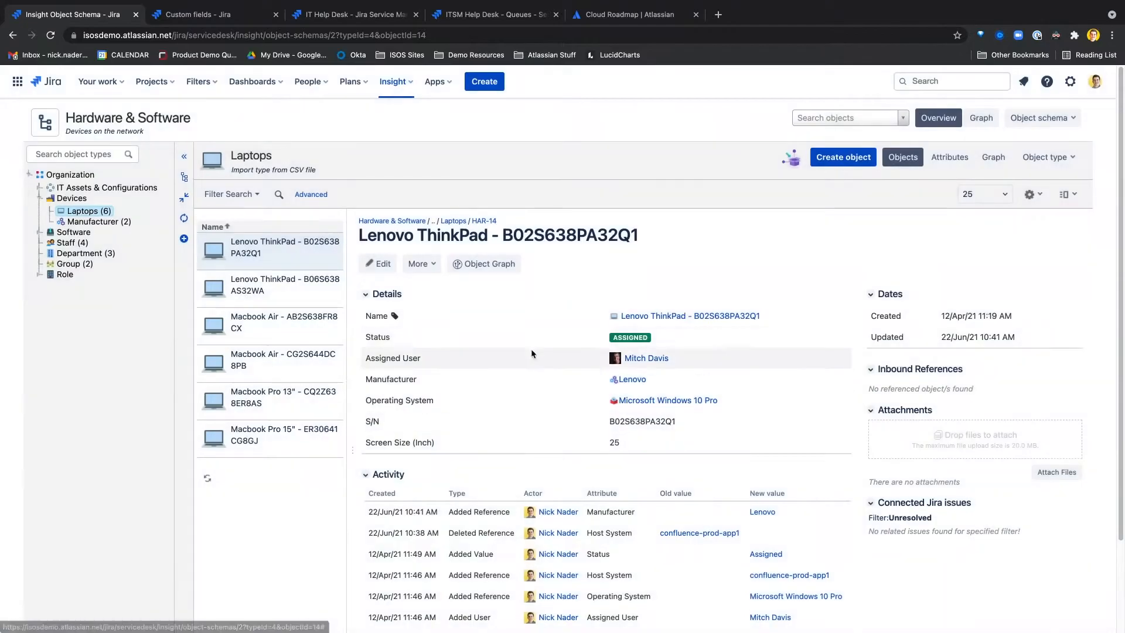
Show the attributes of the Laptops object type and review the value types and attribute types offered for a new attribute.
{"action": "left_click", "coordinate": [947, 157]}
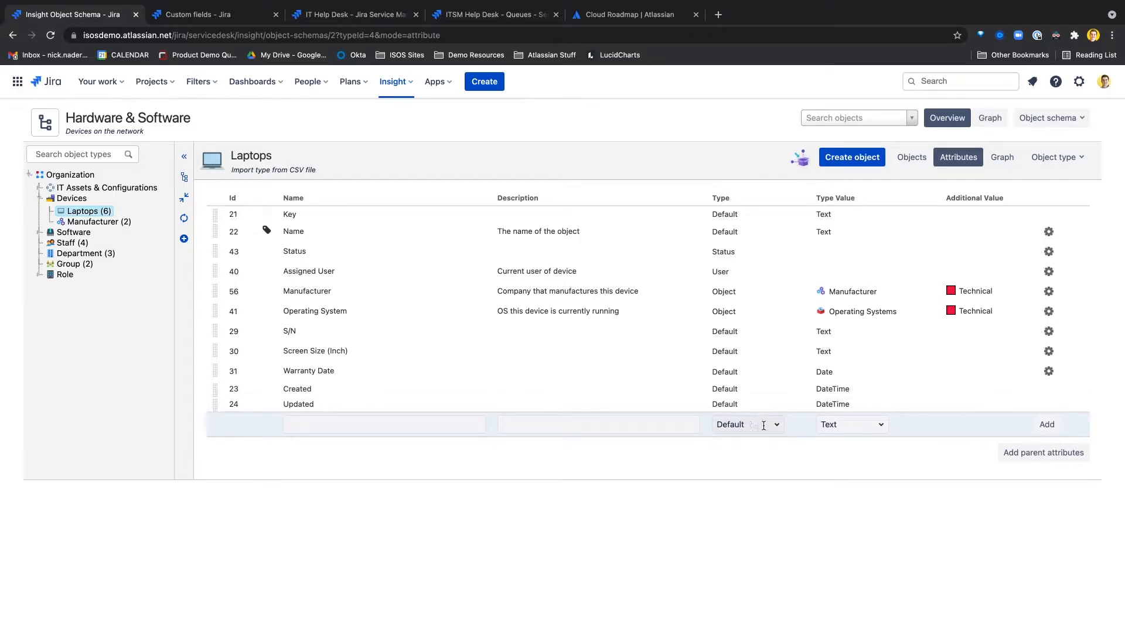
{"action": "left_click", "coordinate": [844, 422]}
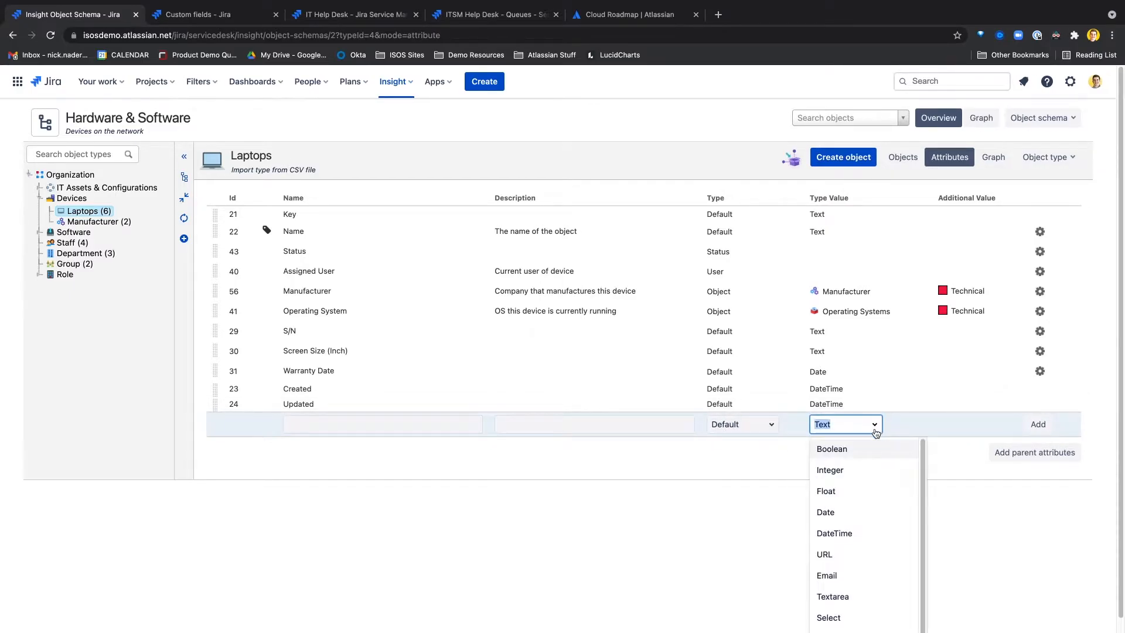
{"action": "scroll", "coordinate": [942, 458], "scroll_direction": "down", "scroll_amount": 1}
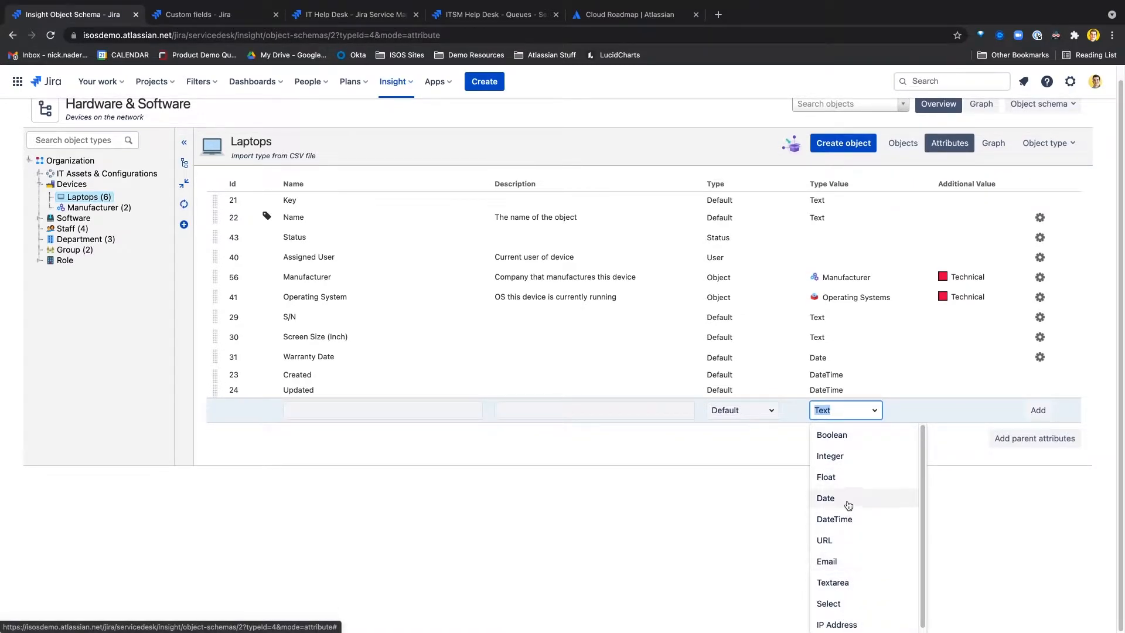
{"action": "left_click", "coordinate": [747, 410]}
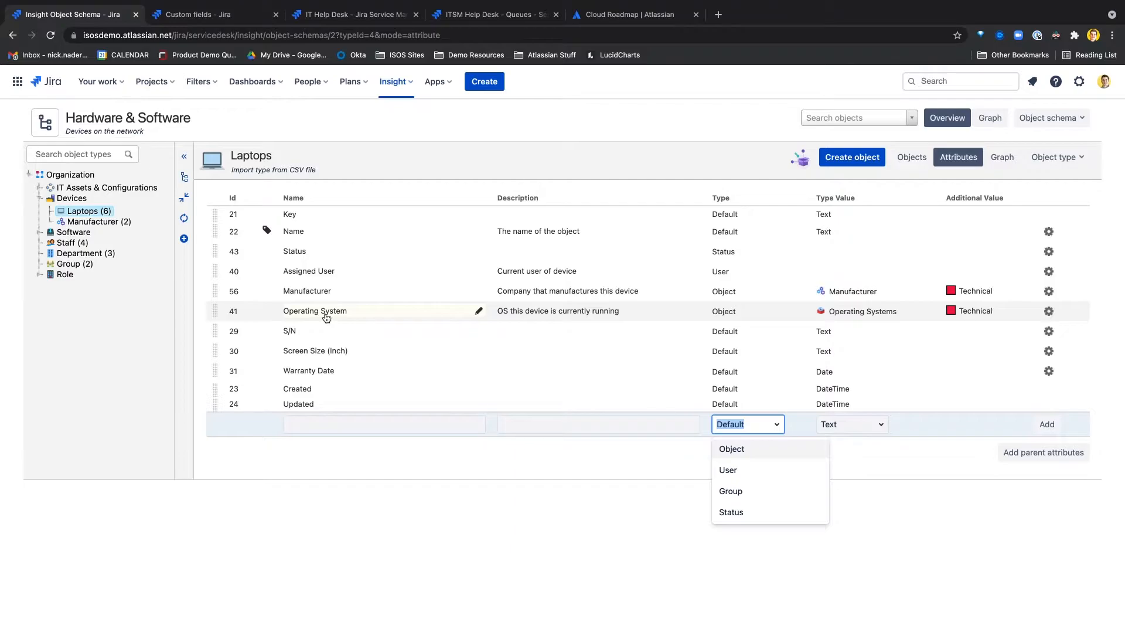
Review the reference types offered for the Manufacturer attribute and the attribute types available, such as Status.
{"action": "left_click", "coordinate": [968, 291]}
{"action": "left_click", "coordinate": [962, 294]}
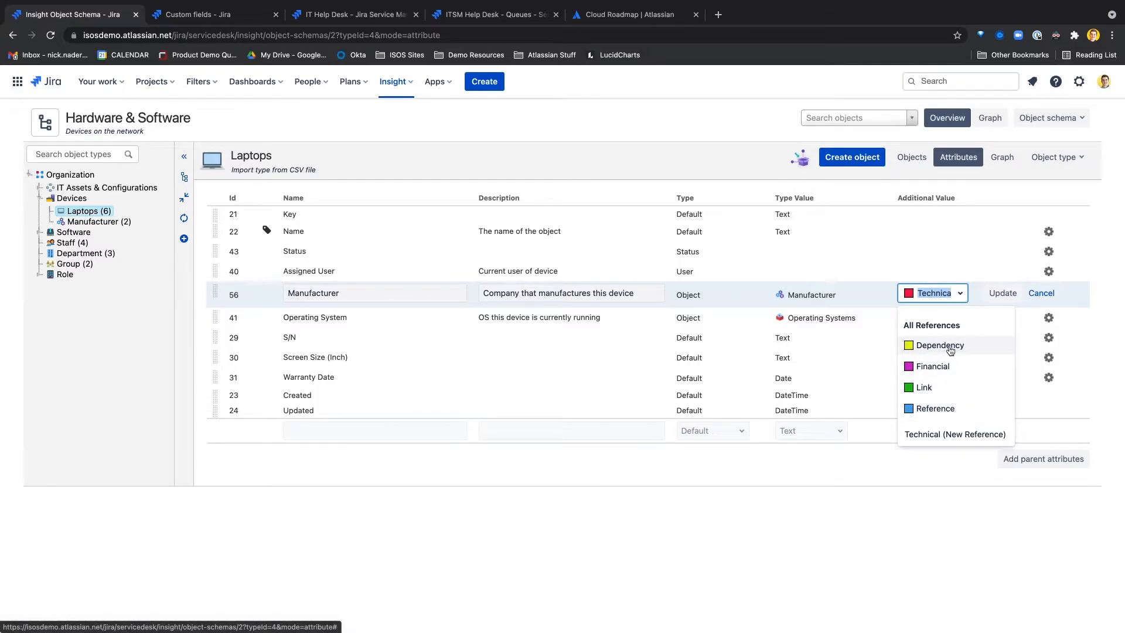
{"action": "left_click", "coordinate": [997, 296]}
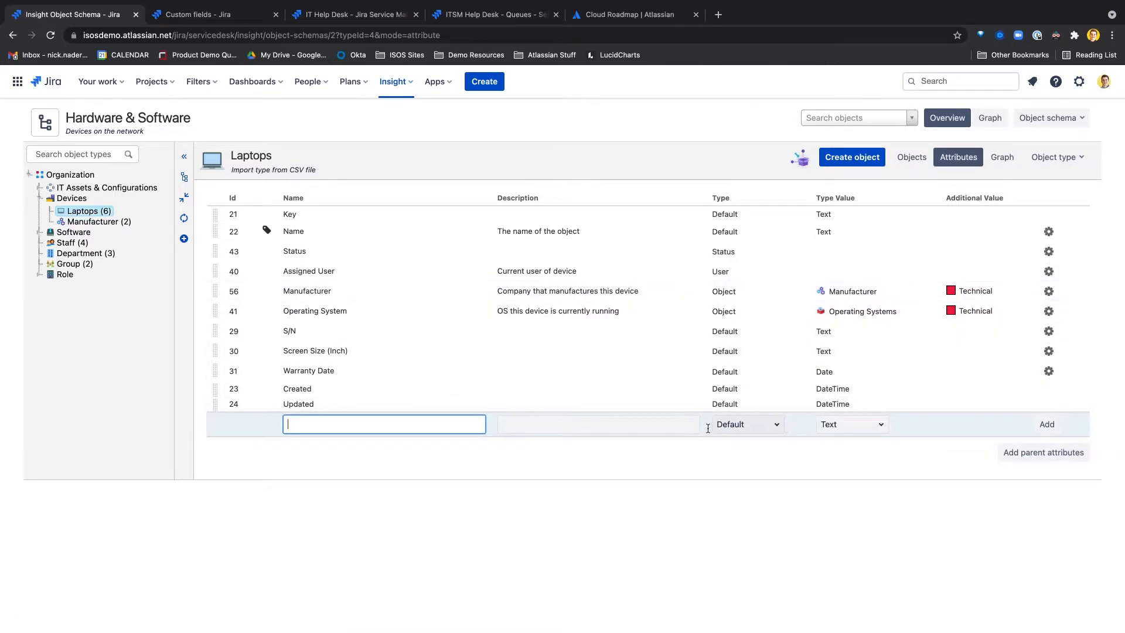
{"action": "left_click", "coordinate": [758, 424]}
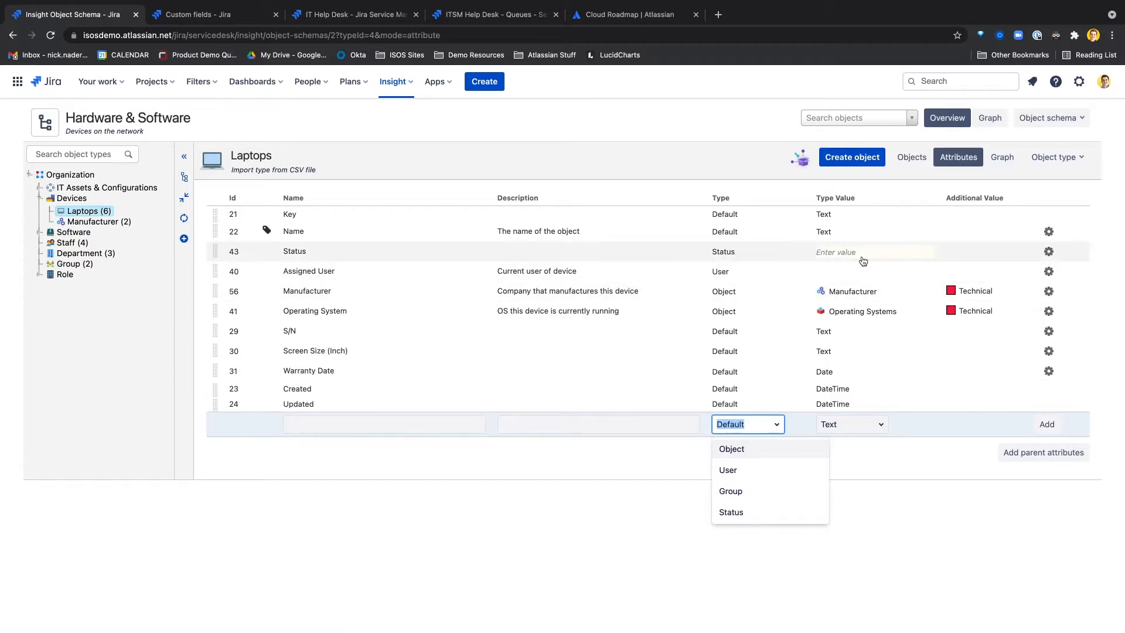
{"action": "double_click", "coordinate": [718, 253]}
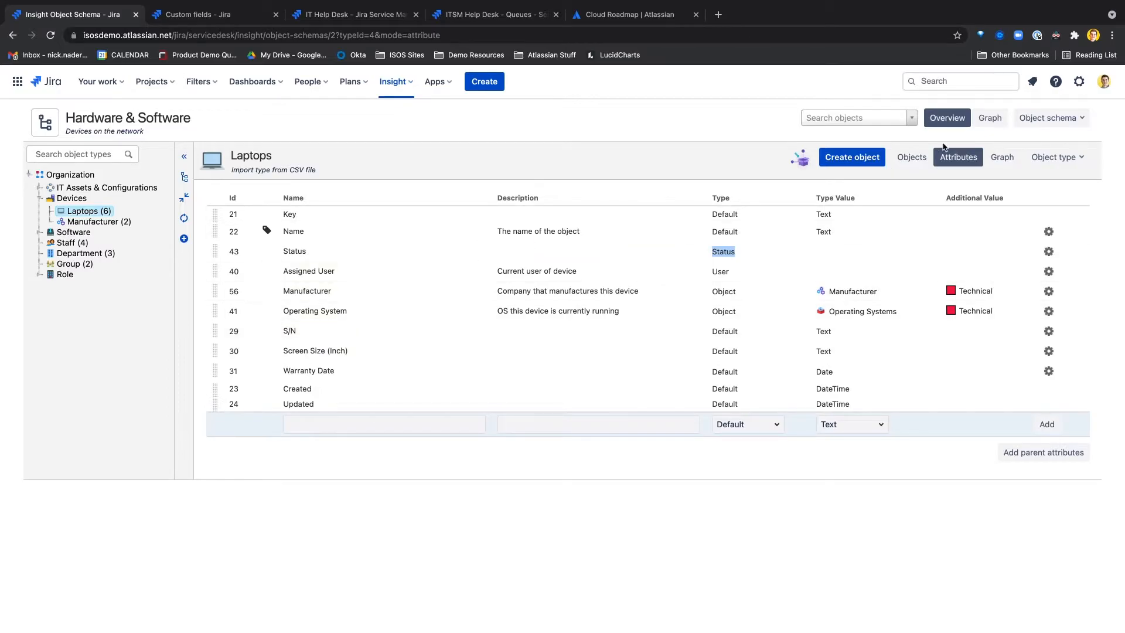
Return to the laptop objects and review the details and activity history of Lenovo ThinkPad - B06S638AS32WA.
{"action": "left_click", "coordinate": [911, 160]}
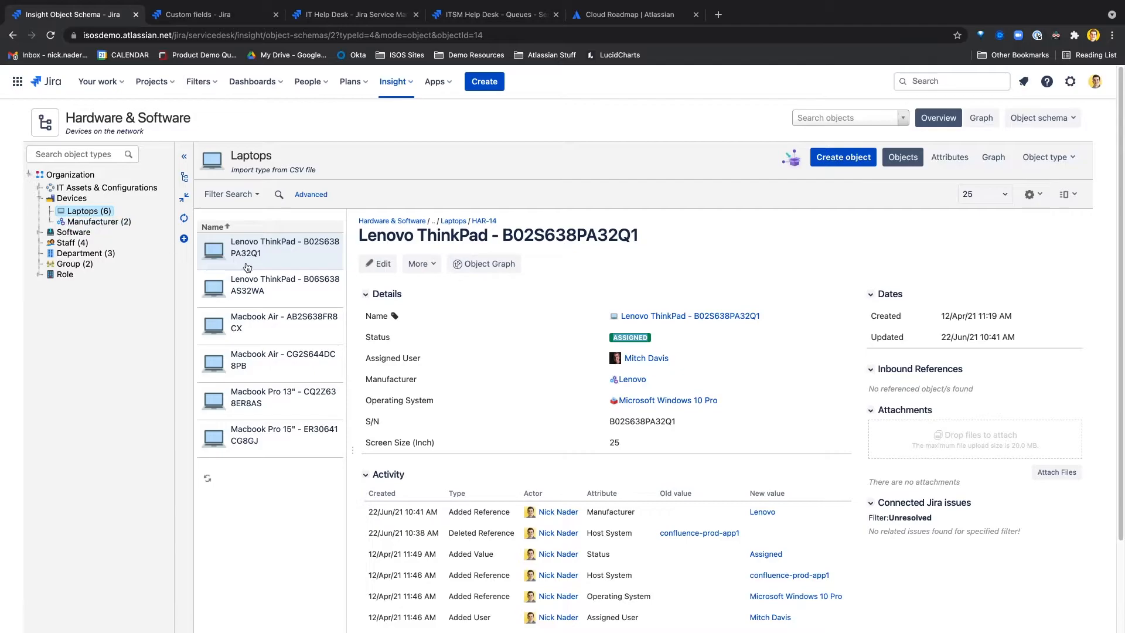
{"action": "left_click", "coordinate": [283, 299]}
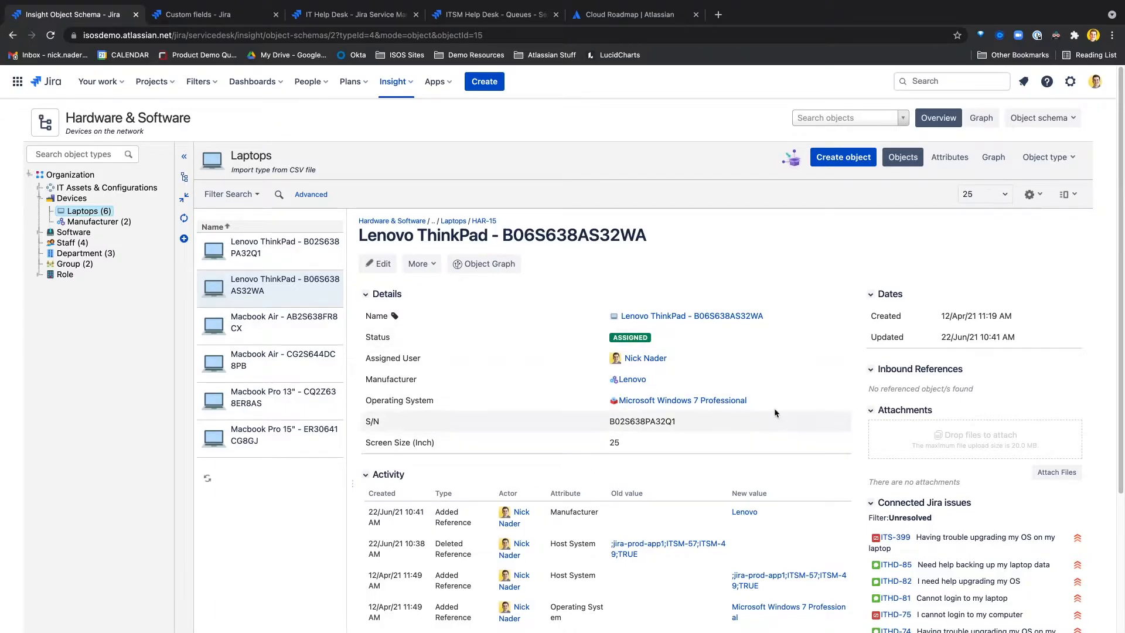
{"action": "scroll", "coordinate": [420, 378], "scroll_direction": "down", "scroll_amount": 2}
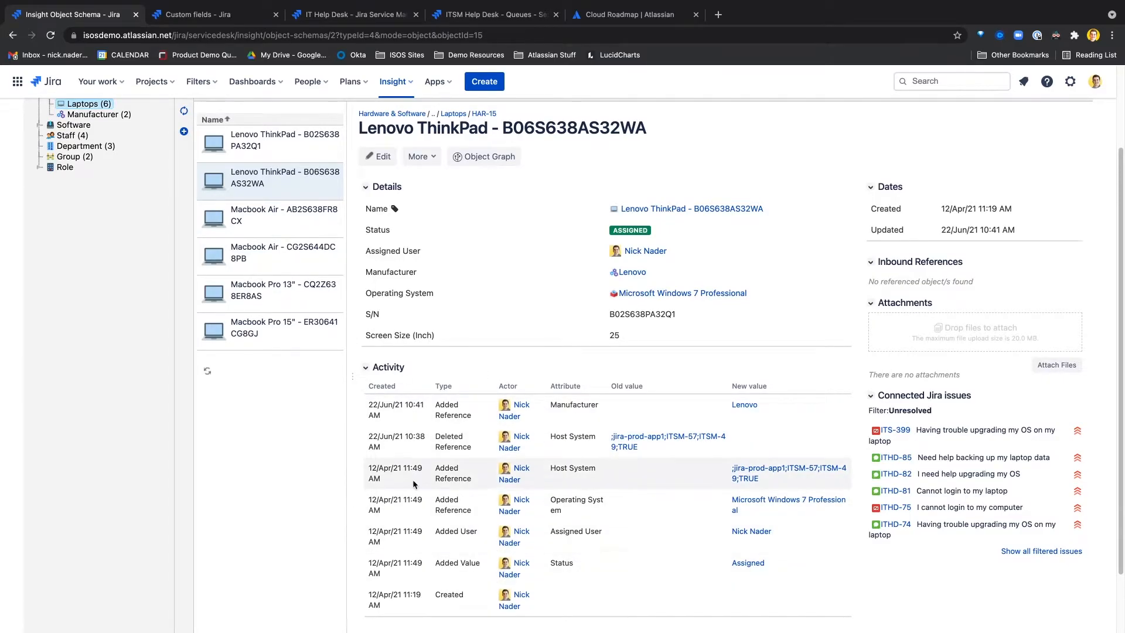
{"action": "scroll", "coordinate": [413, 479], "scroll_direction": "down", "scroll_amount": 1}
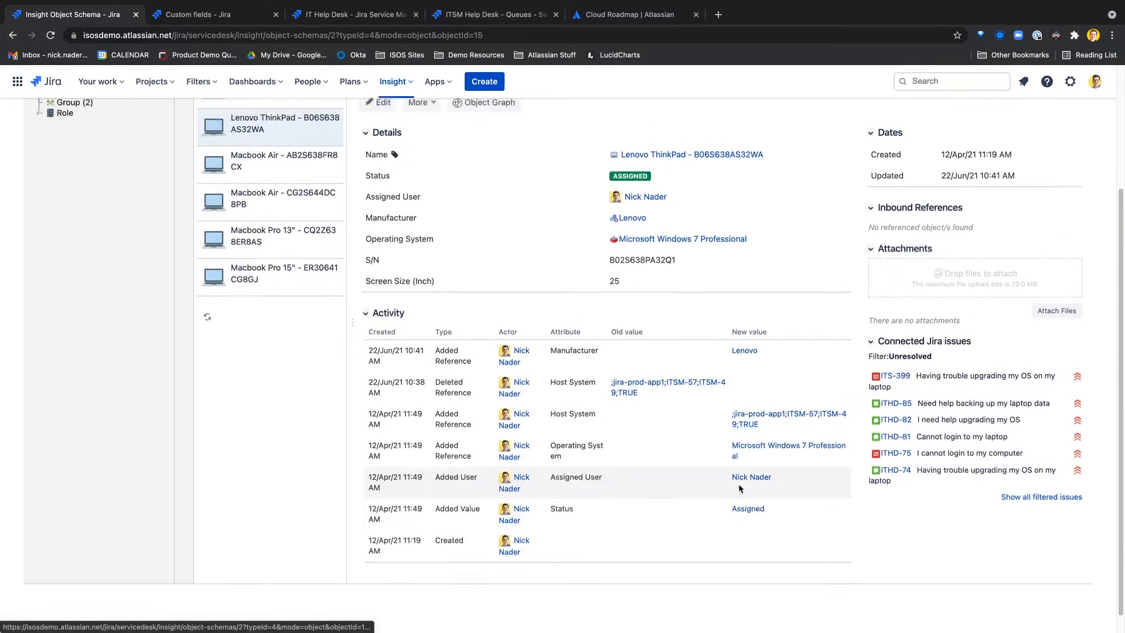
{"action": "scroll", "coordinate": [740, 487], "scroll_direction": "up", "scroll_amount": 2}
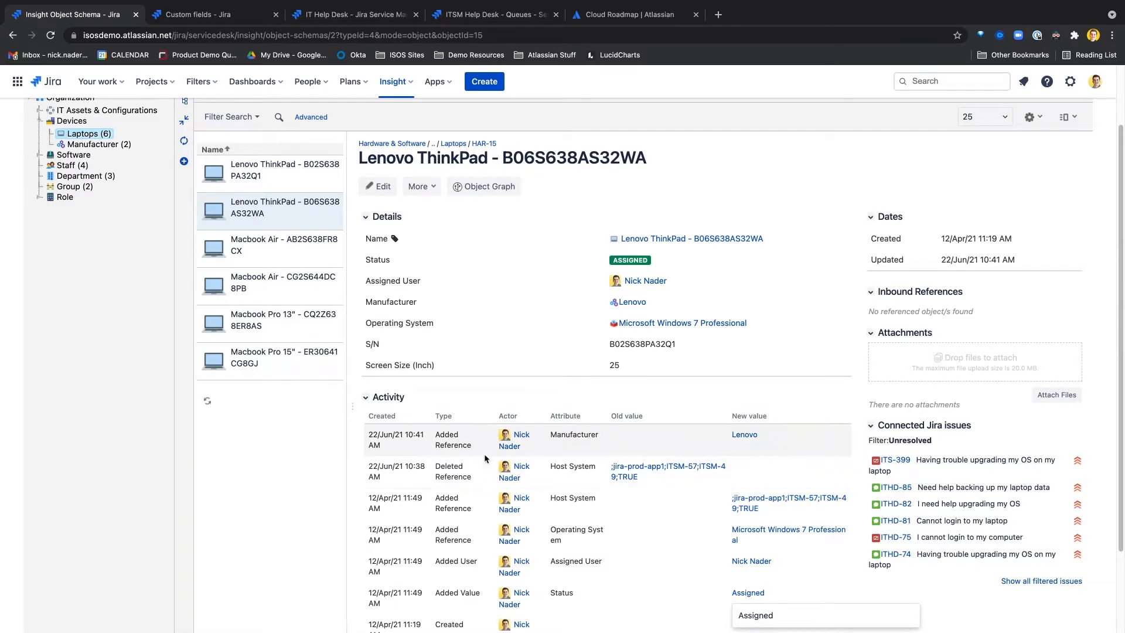
{"action": "scroll", "coordinate": [568, 443], "scroll_direction": "up", "scroll_amount": 1}
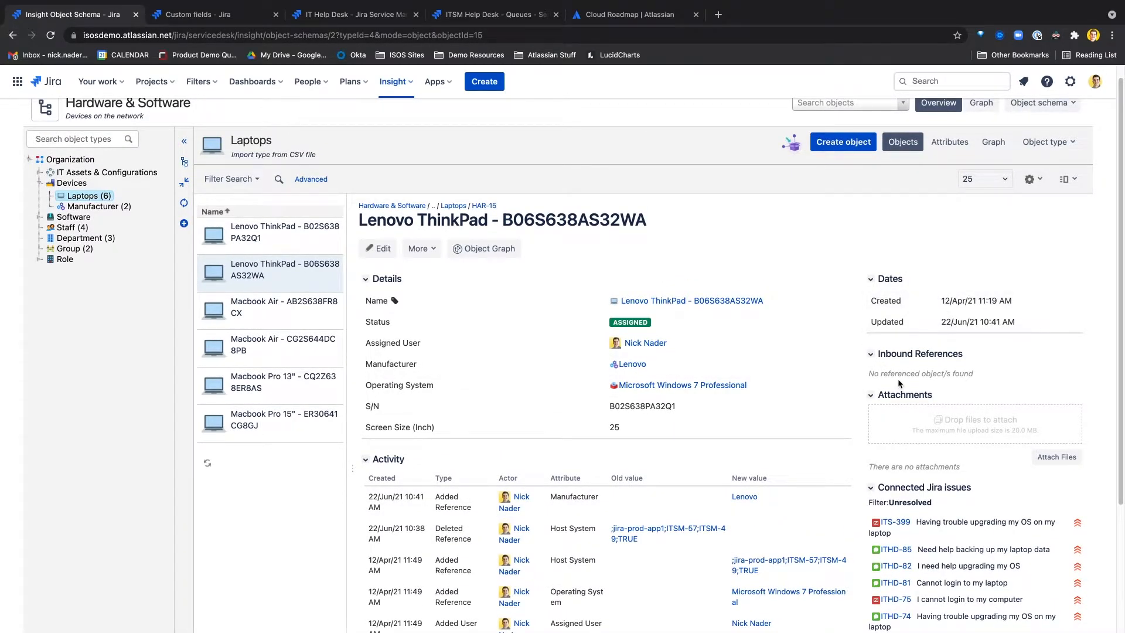
Show the Apple manufacturer object and examine which laptops reference it.
{"action": "left_click", "coordinate": [96, 206]}
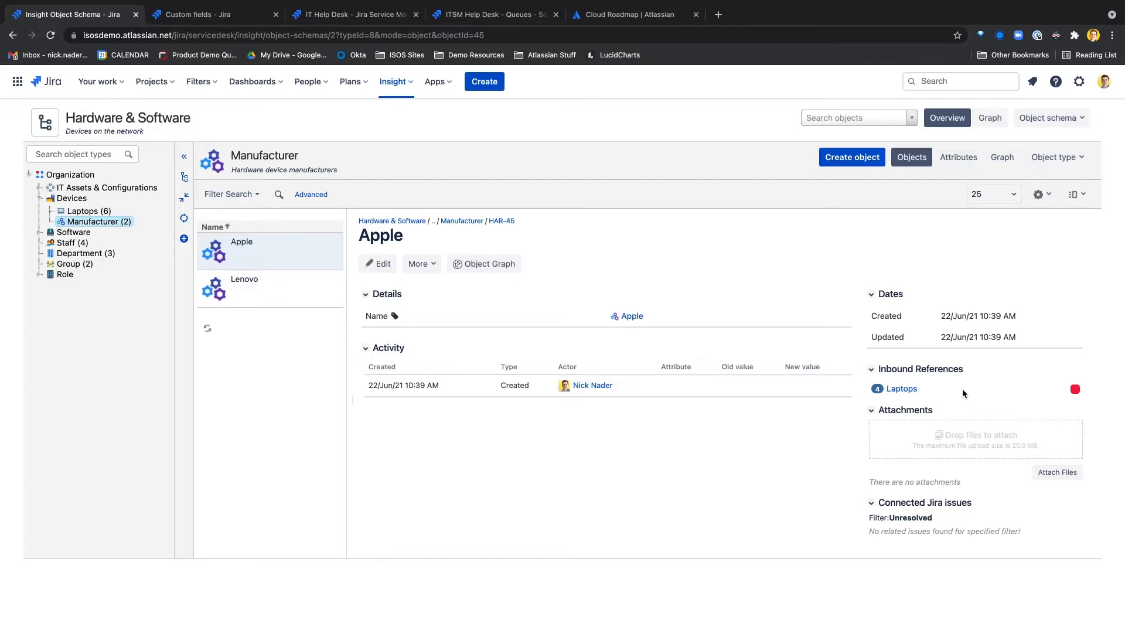
{"action": "left_click", "coordinate": [902, 389]}
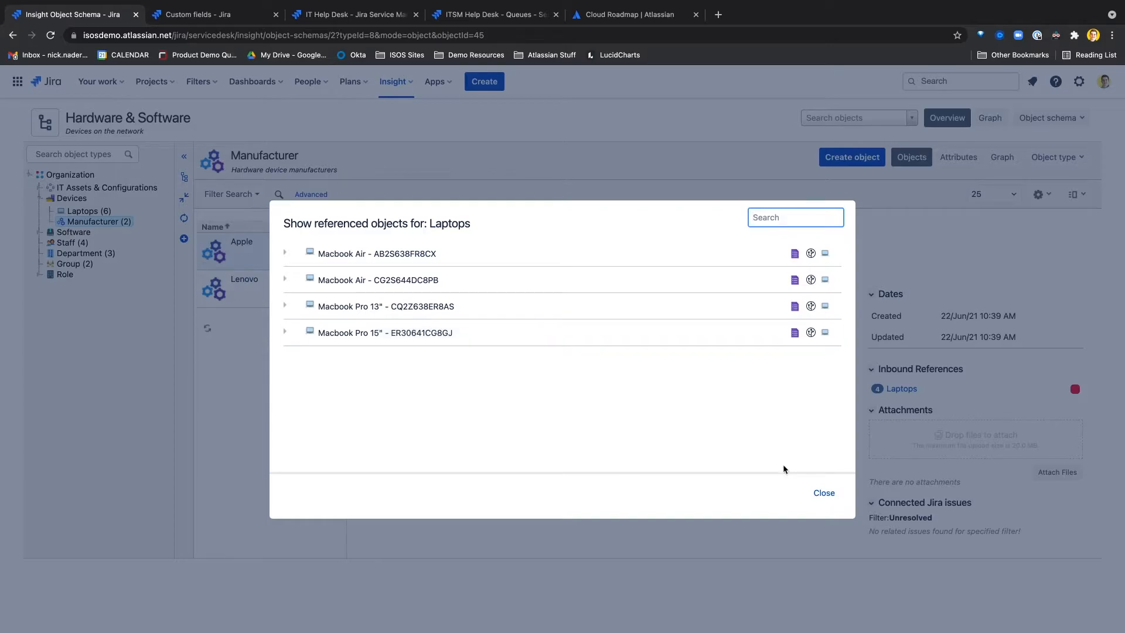
{"action": "left_click", "coordinate": [824, 494]}
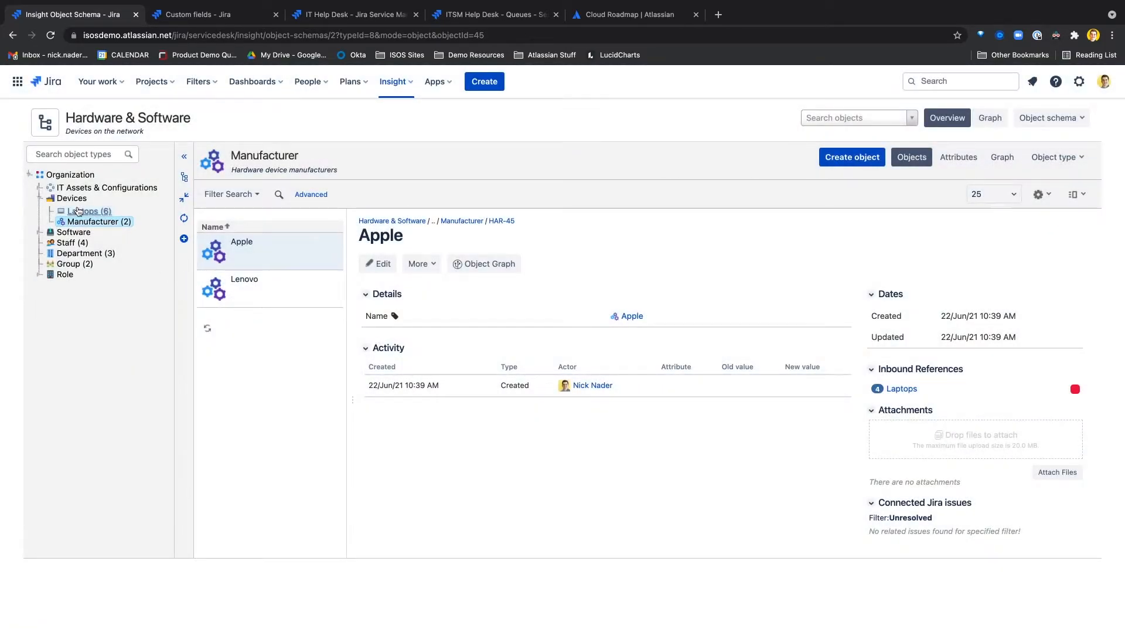
Go back to Lenovo ThinkPad - B06S638AS32WA under Laptops and examine its connected Jira issues.
{"action": "left_click", "coordinate": [80, 211]}
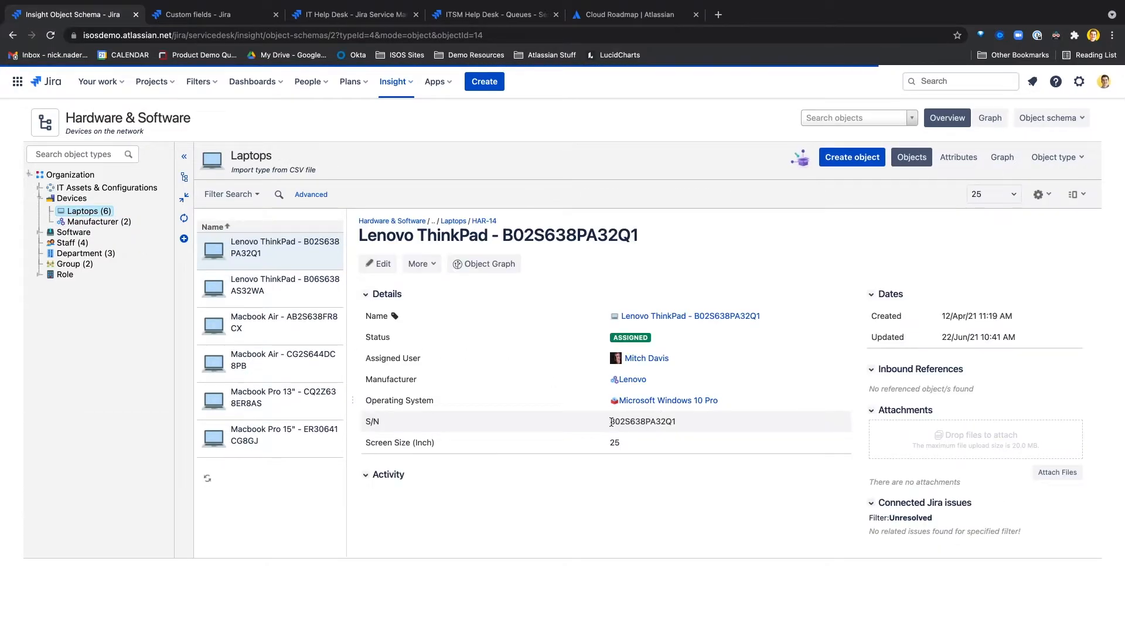
{"action": "left_click", "coordinate": [290, 301]}
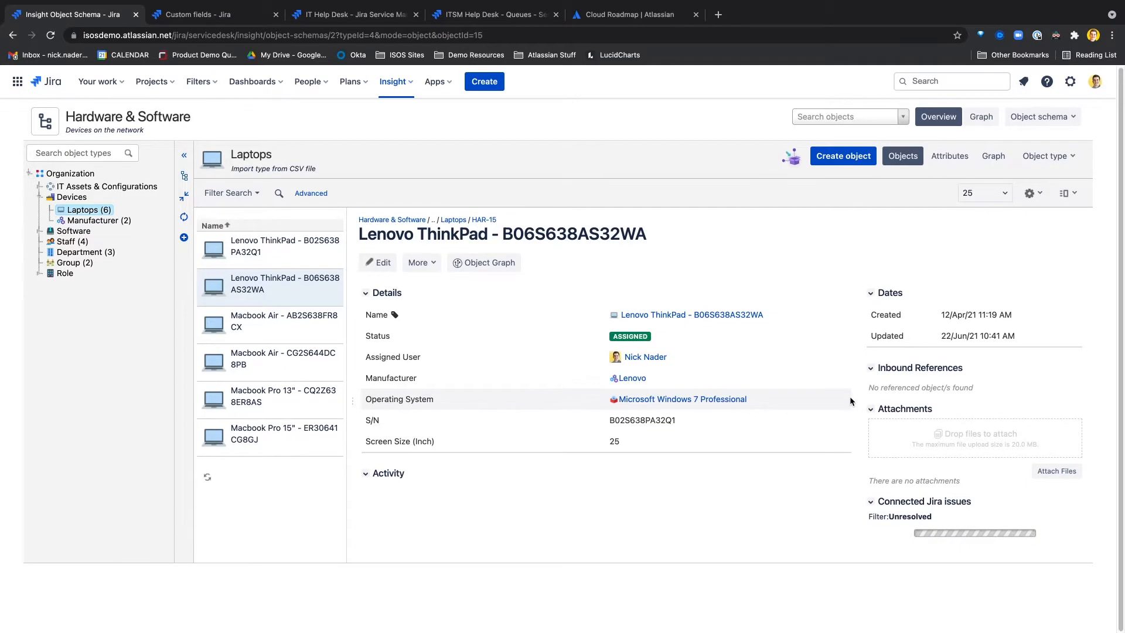
{"action": "scroll", "coordinate": [879, 433], "scroll_direction": "down", "scroll_amount": 3}
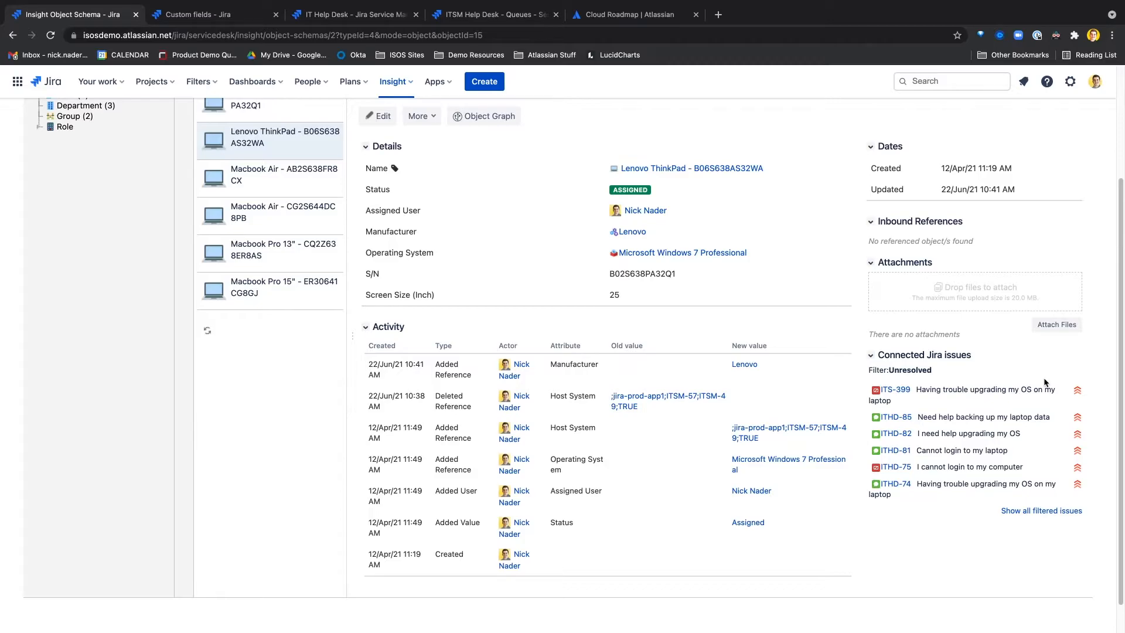
{"action": "scroll", "coordinate": [976, 420], "scroll_direction": "up", "scroll_amount": 3}
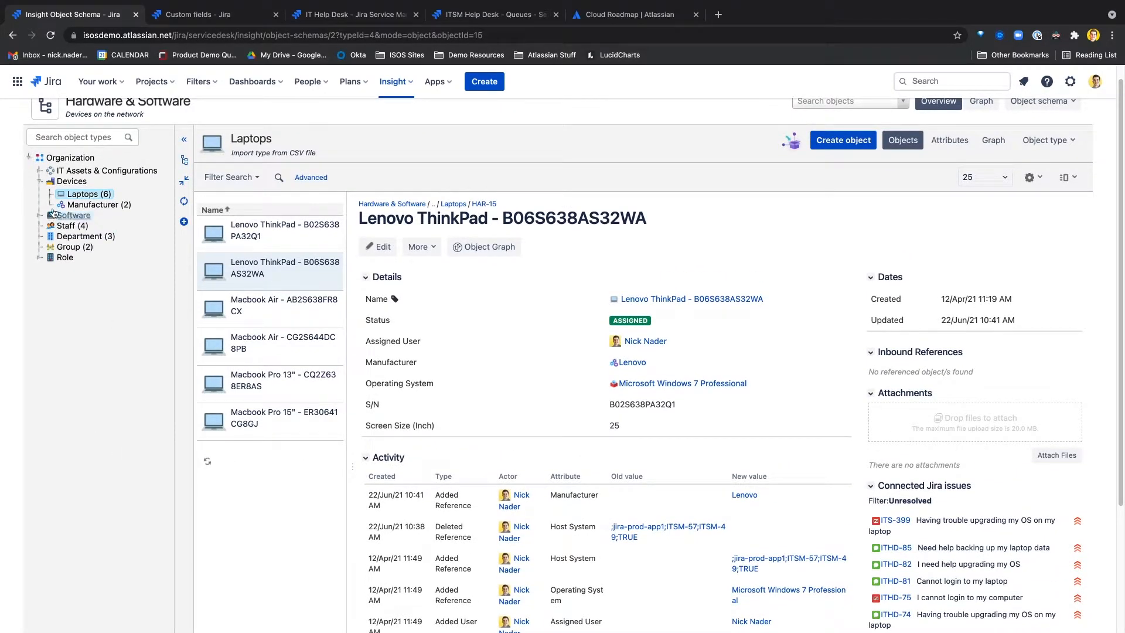
{"action": "scroll", "coordinate": [134, 429], "scroll_direction": "up", "scroll_amount": 1}
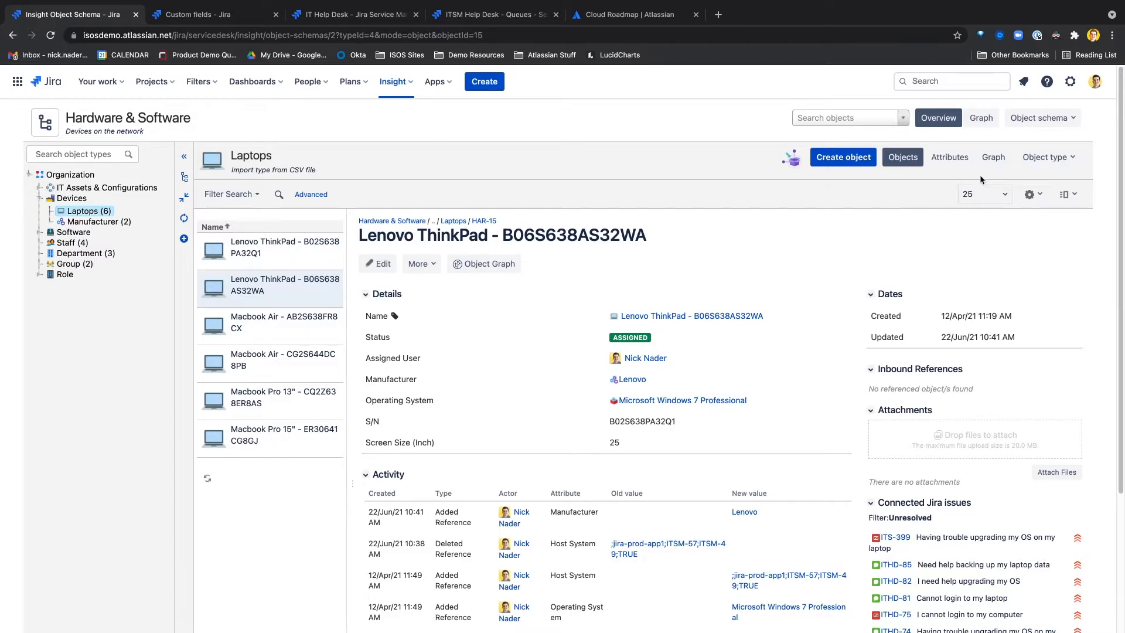
Examine the relationship graph of the whole Hardware & Software schema and the graph of the Laptops object type.
{"action": "left_click", "coordinate": [981, 119]}
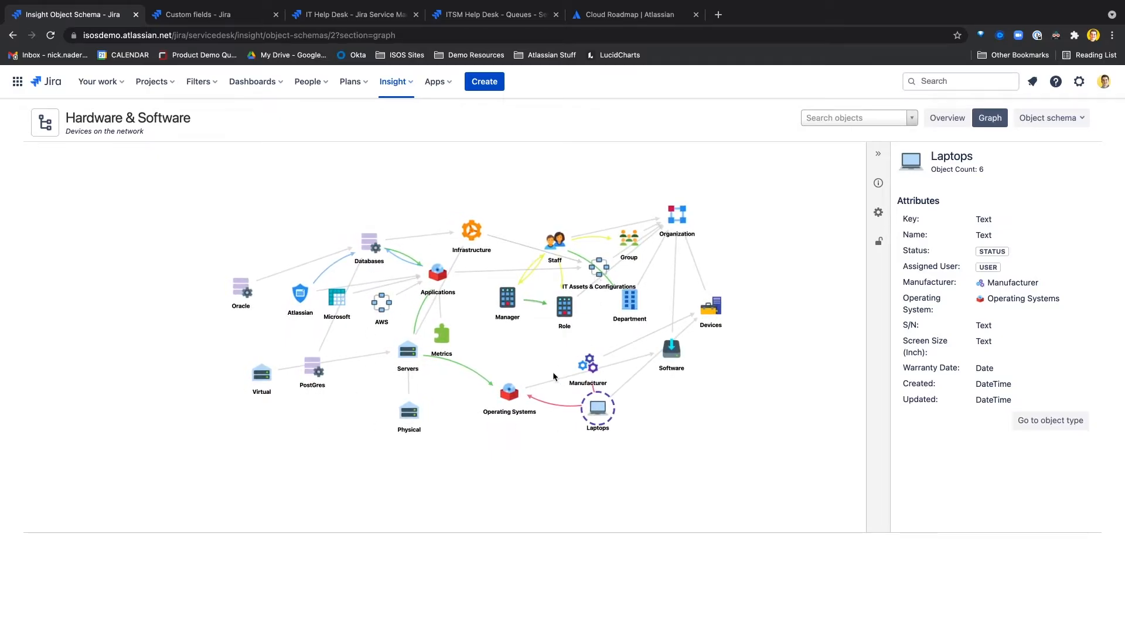
{"action": "left_click_drag", "start_coordinate": [599, 411], "coordinate": [570, 422]}
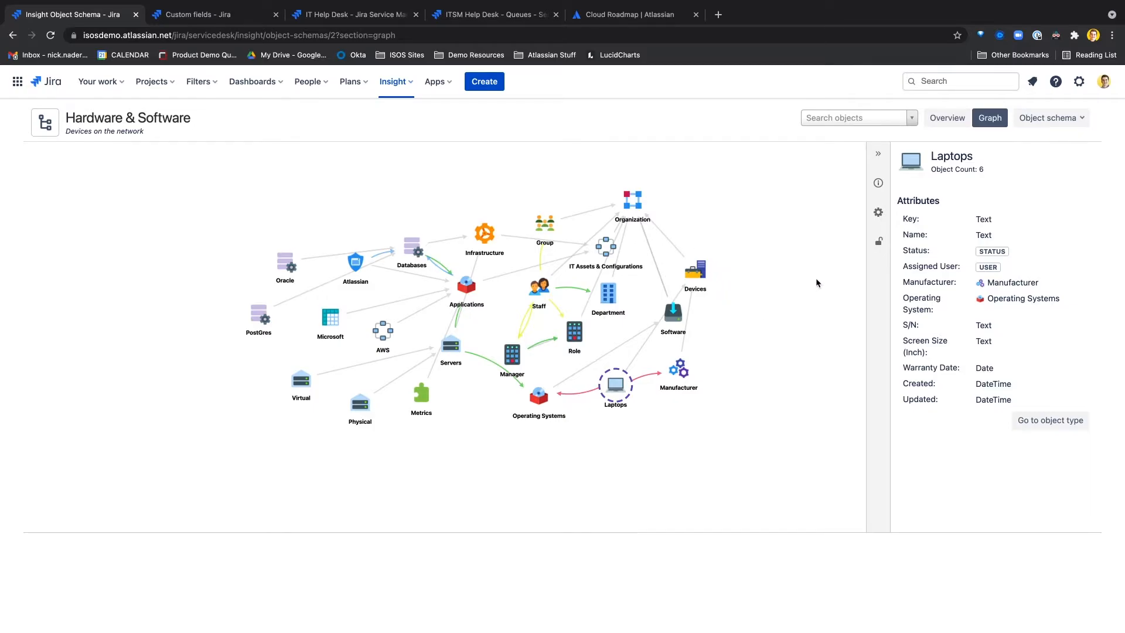
{"action": "left_click", "coordinate": [942, 119]}
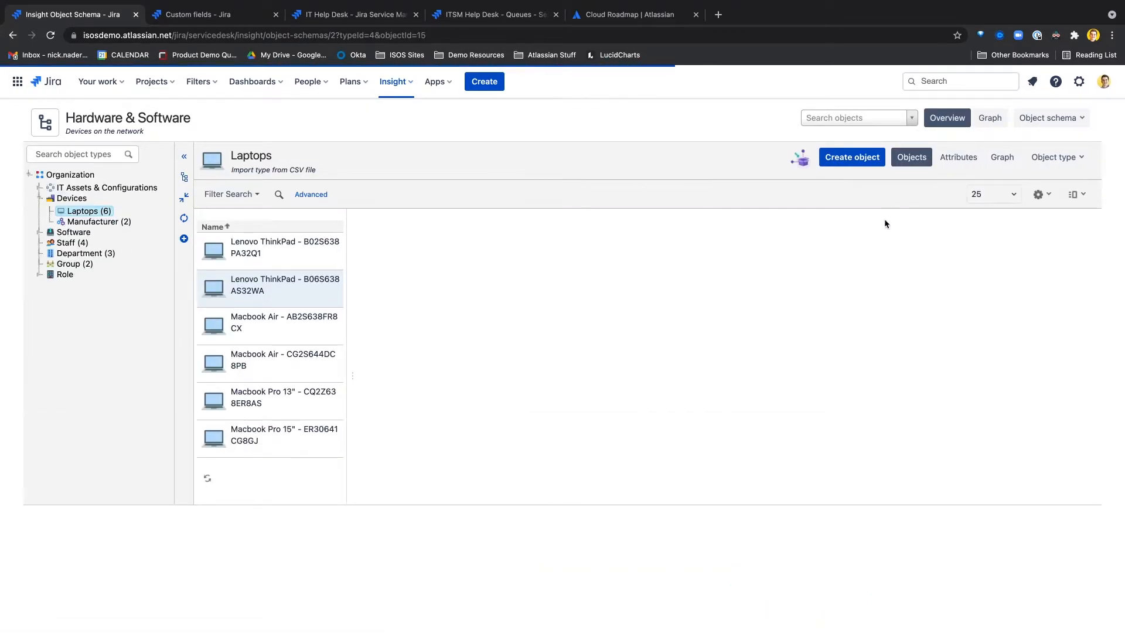
{"action": "left_click", "coordinate": [994, 158]}
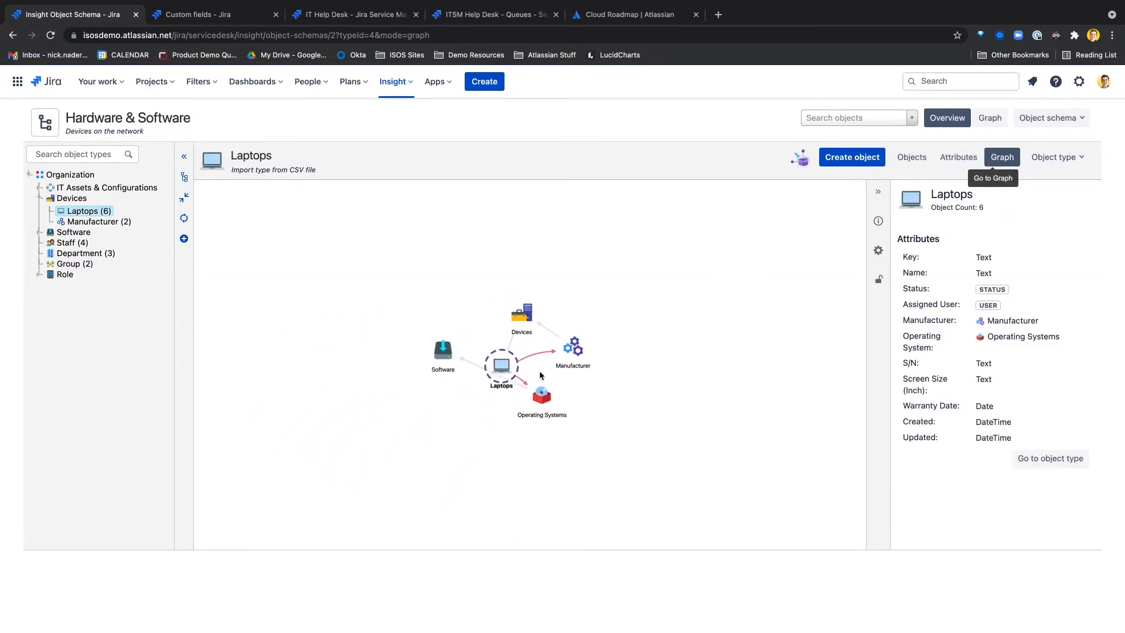
{"action": "left_click", "coordinate": [916, 164]}
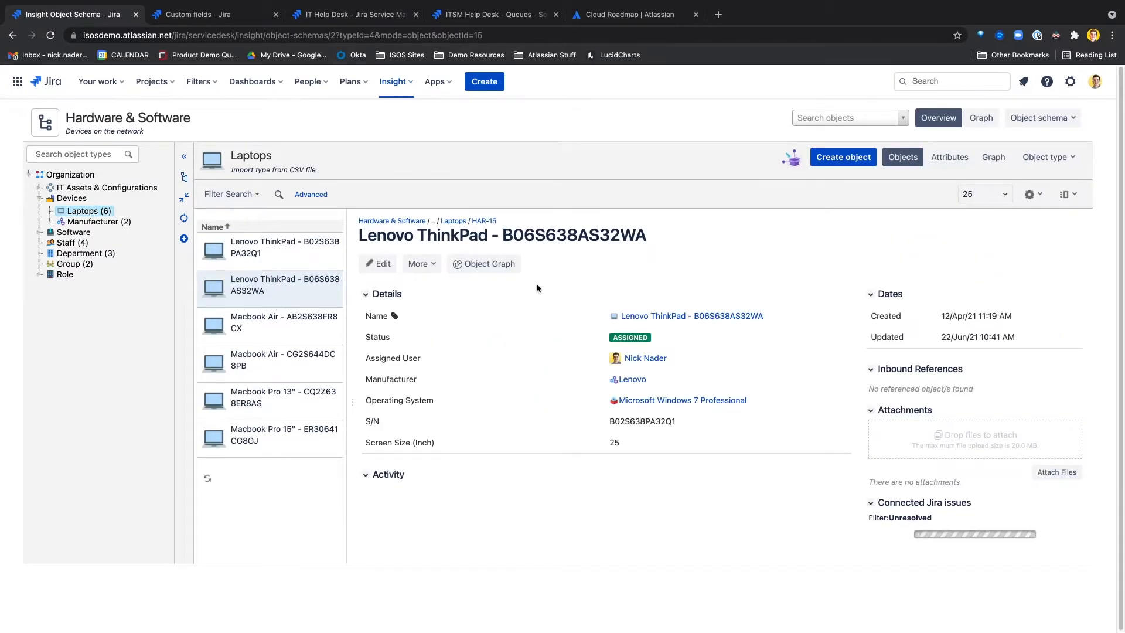
View the object graph of Lenovo ThinkPad - B06S638AS32WA, reposition the laptop node, and close the graph.
{"action": "left_click", "coordinate": [476, 264]}
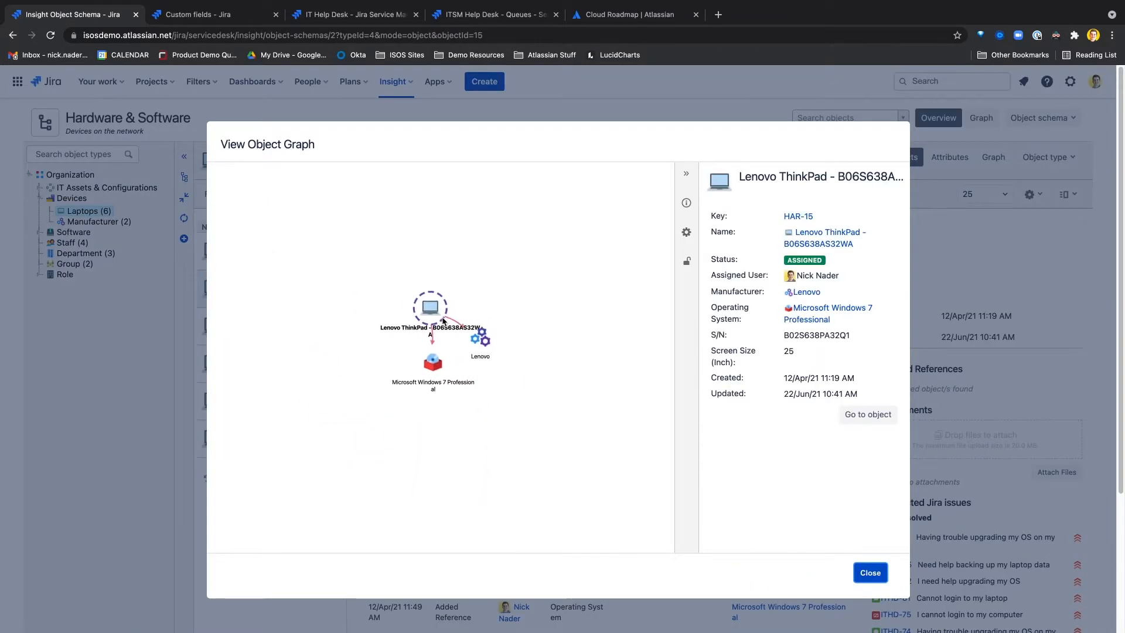
{"action": "left_click_drag", "start_coordinate": [423, 311], "coordinate": [412, 433]}
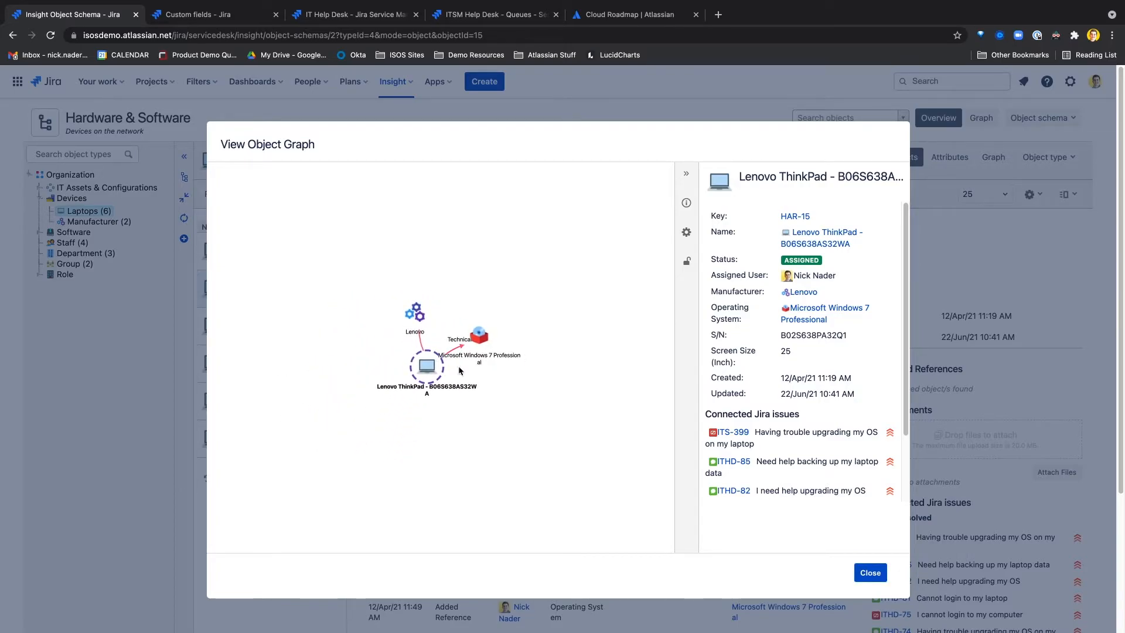
{"action": "left_click", "coordinate": [874, 573]}
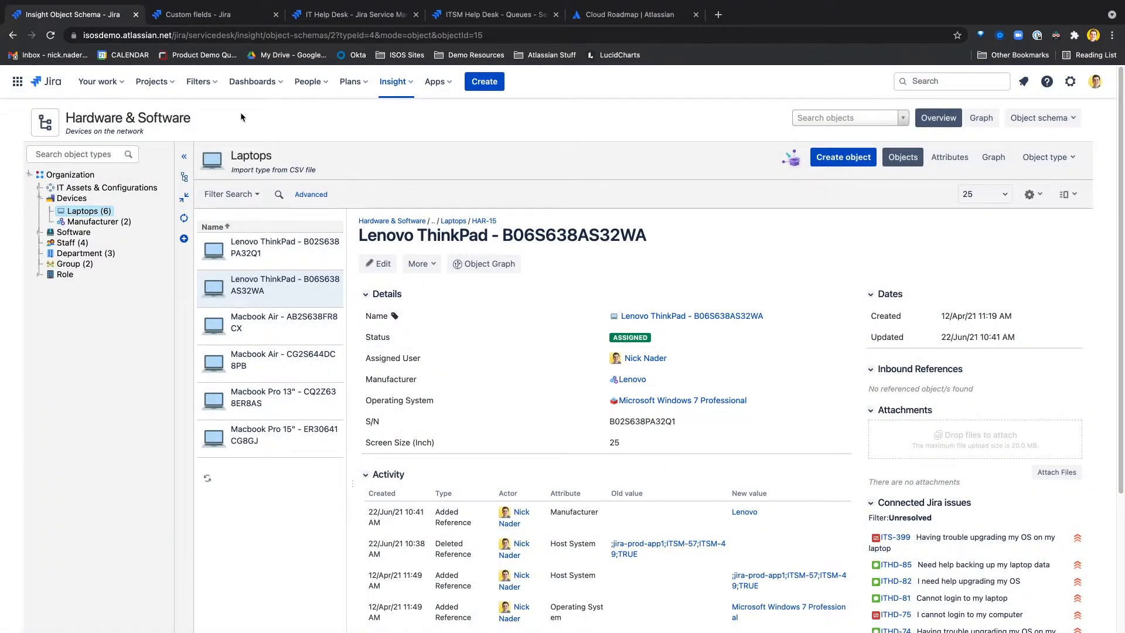
Switch to the Jira custom fields list, filter it by Laptop, and check the Laptops field's type.
{"action": "left_click", "coordinate": [202, 17]}
{"action": "left_click", "coordinate": [241, 186]}
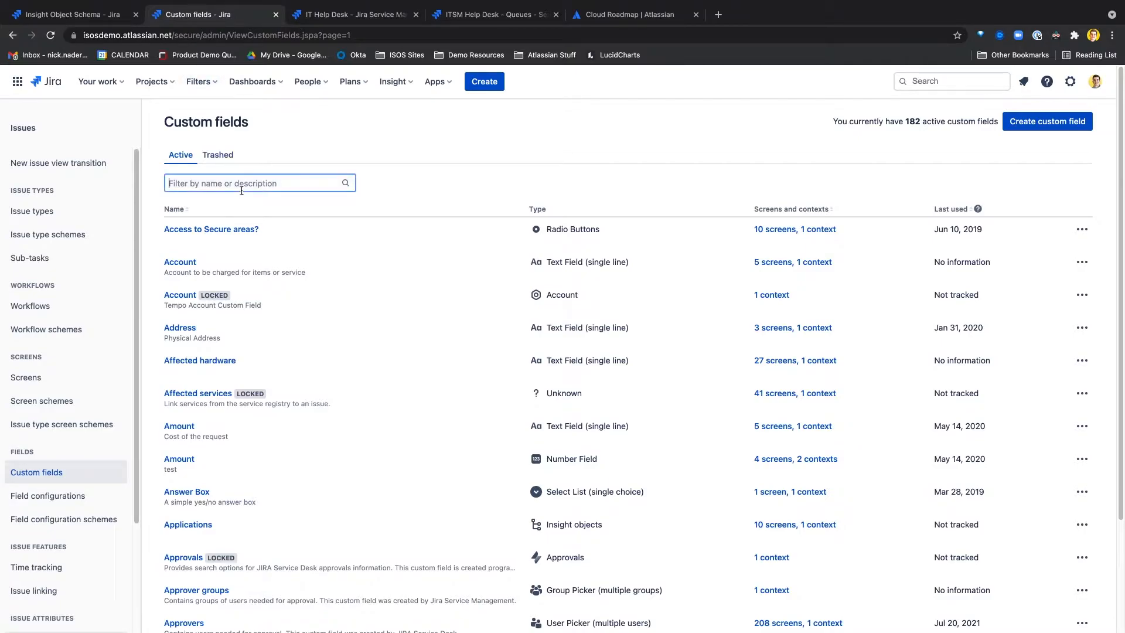
{"action": "type", "text": "Laptop"}
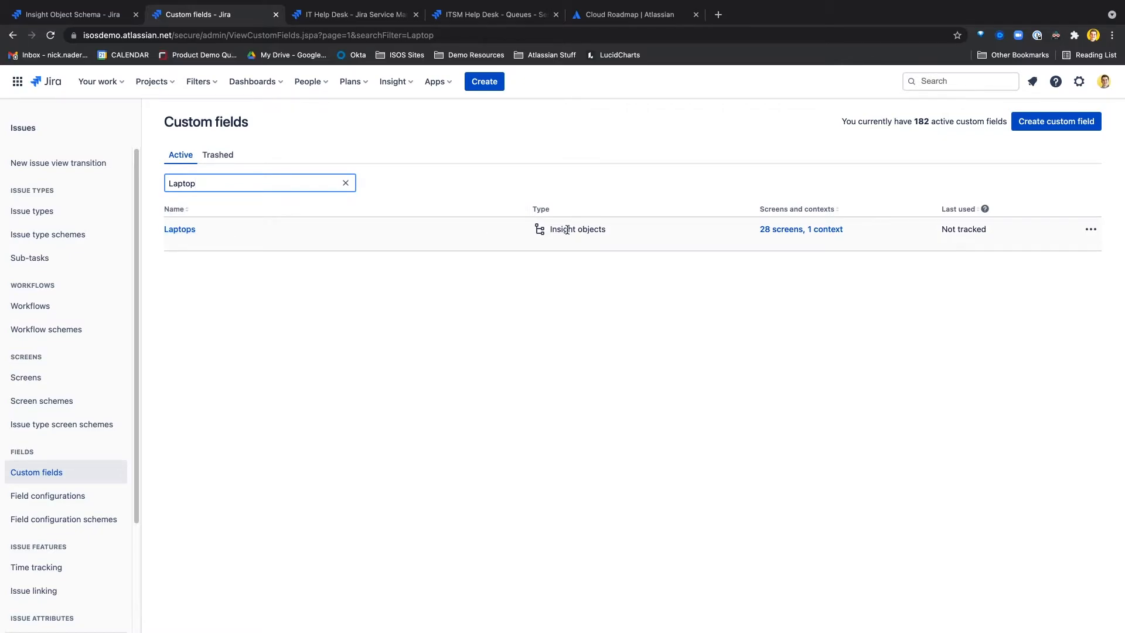
{"action": "left_click", "coordinate": [587, 229]}
{"action": "mouse_move", "coordinate": [609, 227]}
{"action": "left_mouse_down"}
{"action": "mouse_move", "coordinate": [547, 230]}
{"action": "mouse_move", "coordinate": [607, 230]}
{"action": "left_mouse_up"}
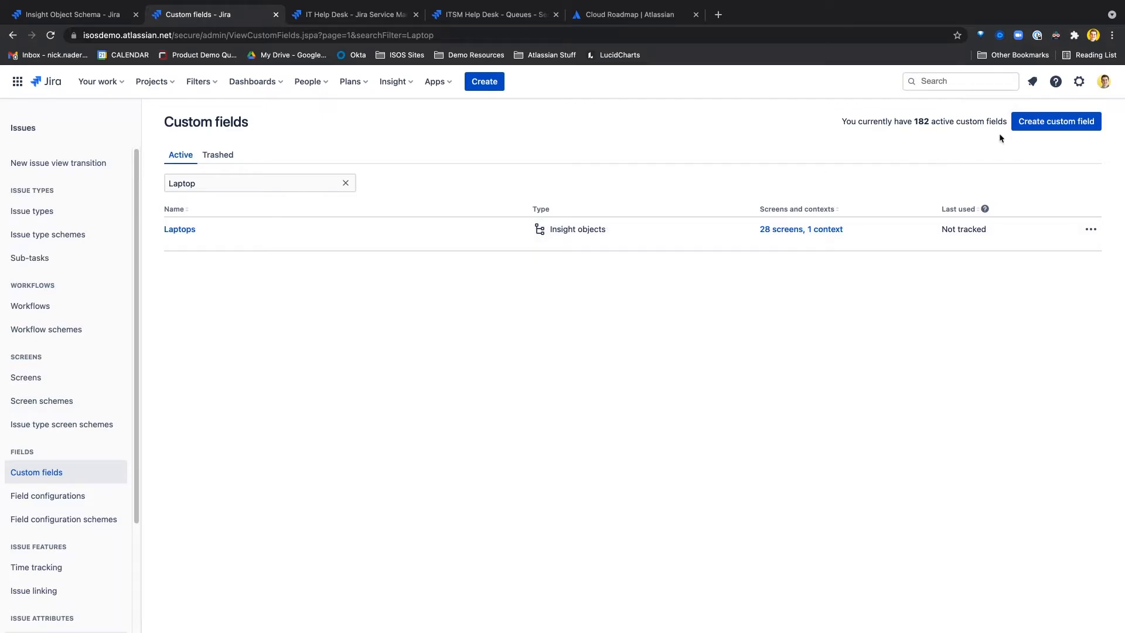
Start a new custom field of type Insight objects, view its name and description form, and cancel the creation.
{"action": "left_click", "coordinate": [1046, 125]}
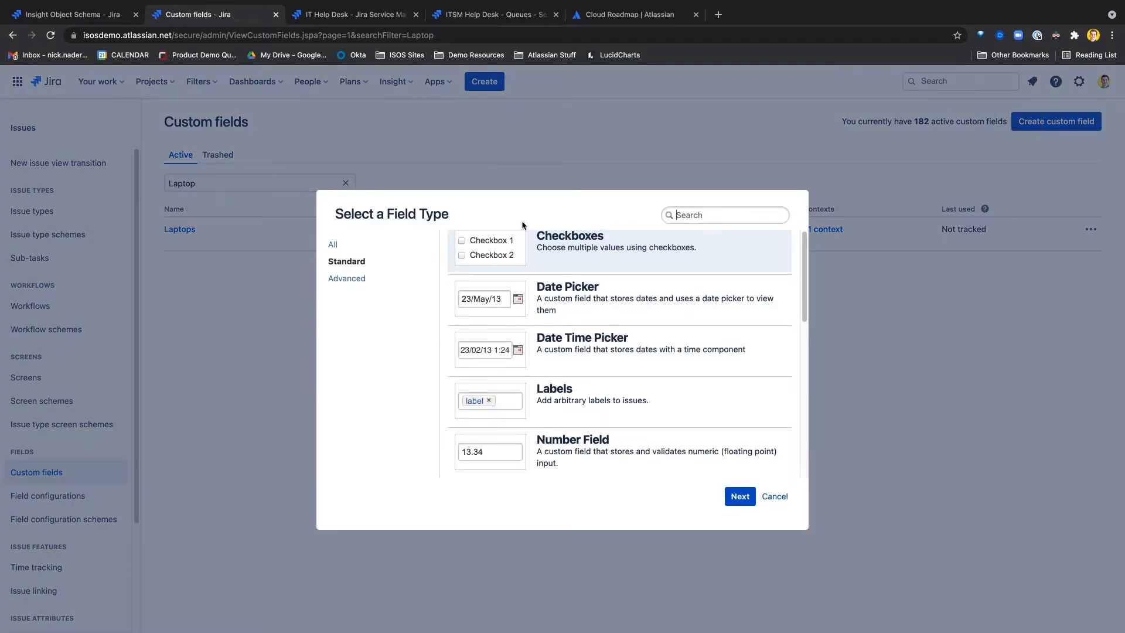
{"action": "left_click", "coordinate": [717, 218]}
{"action": "type", "text": "insight"}
{"action": "key", "text": "Return"}
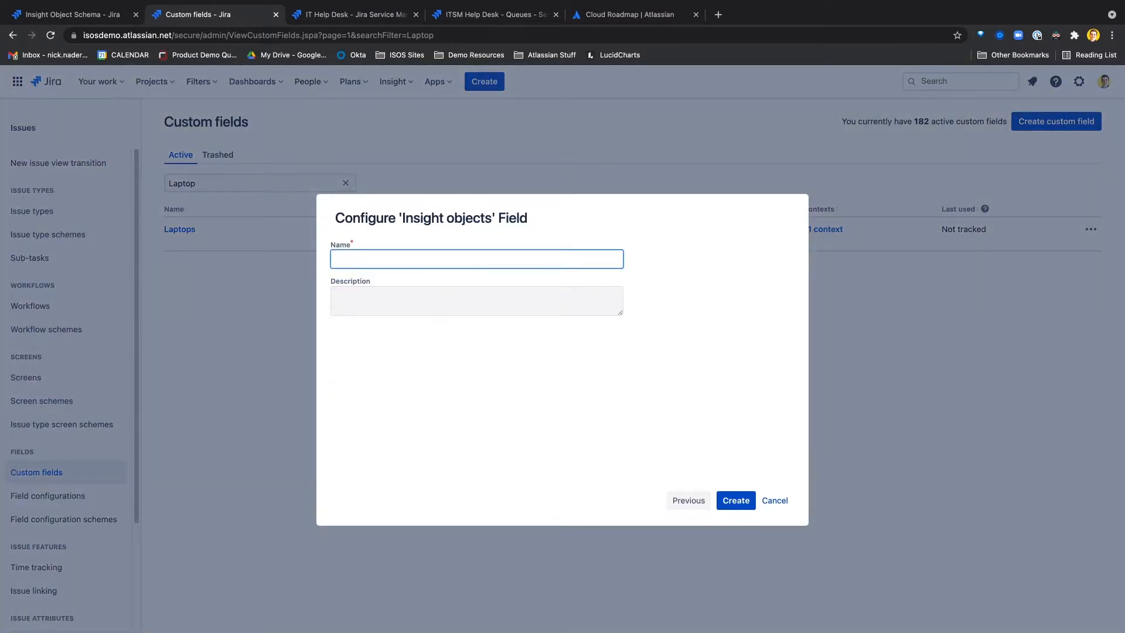
{"action": "left_click", "coordinate": [688, 500]}
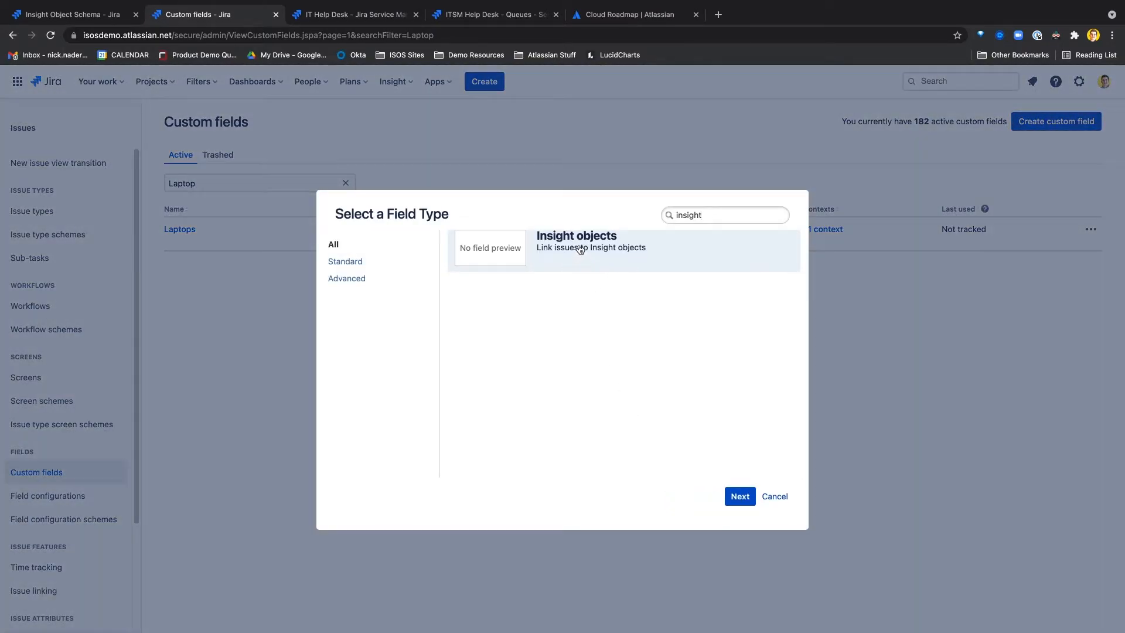
{"action": "left_click", "coordinate": [775, 500]}
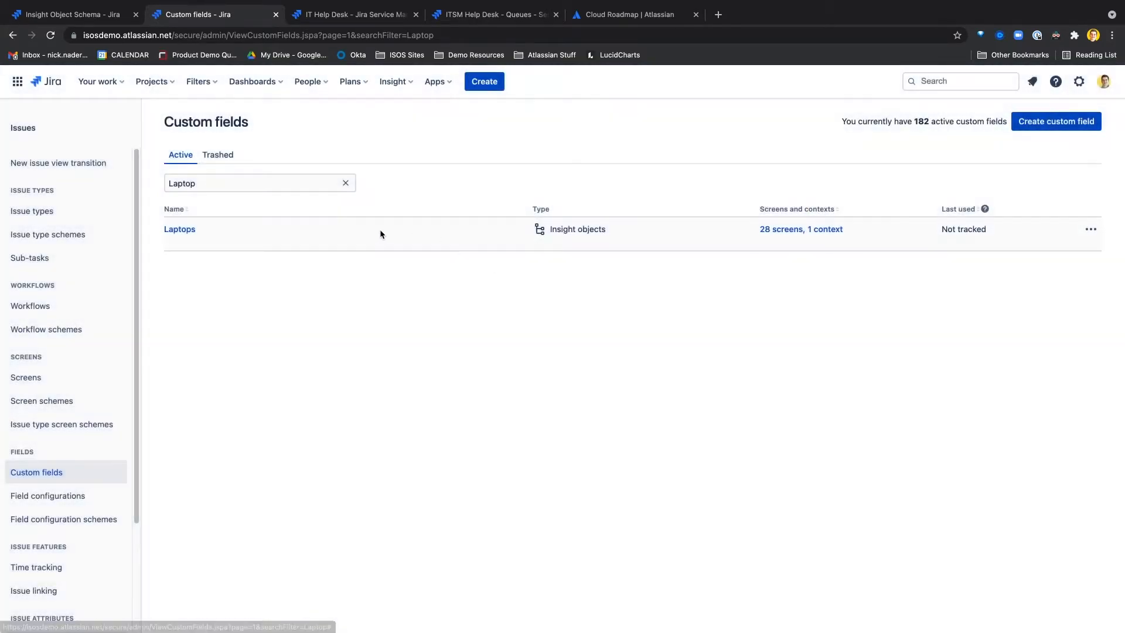
Open the Insight objects field configuration of the Laptops custom field and examine its filter scope query.
{"action": "left_click", "coordinate": [1089, 230]}
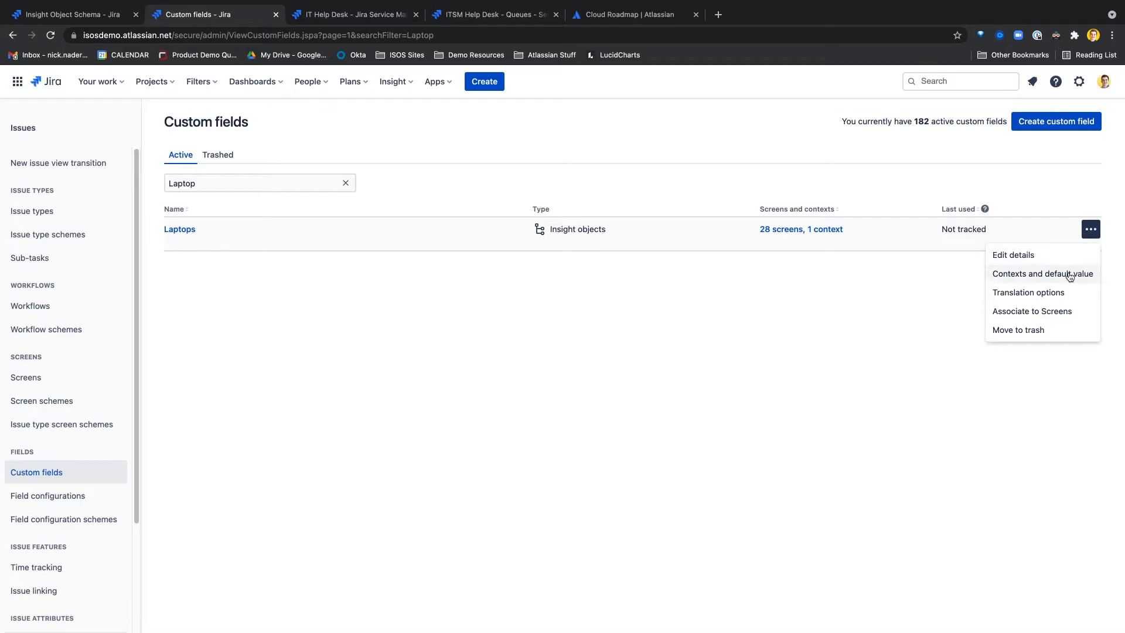
{"action": "left_click", "coordinate": [1069, 274]}
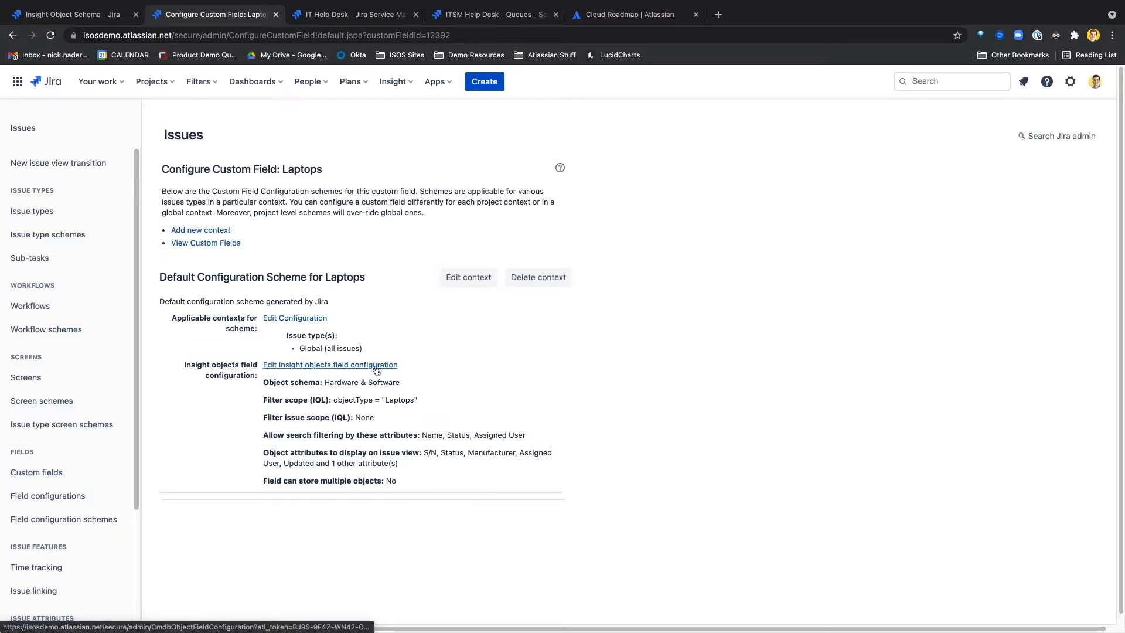
{"action": "left_click", "coordinate": [376, 365]}
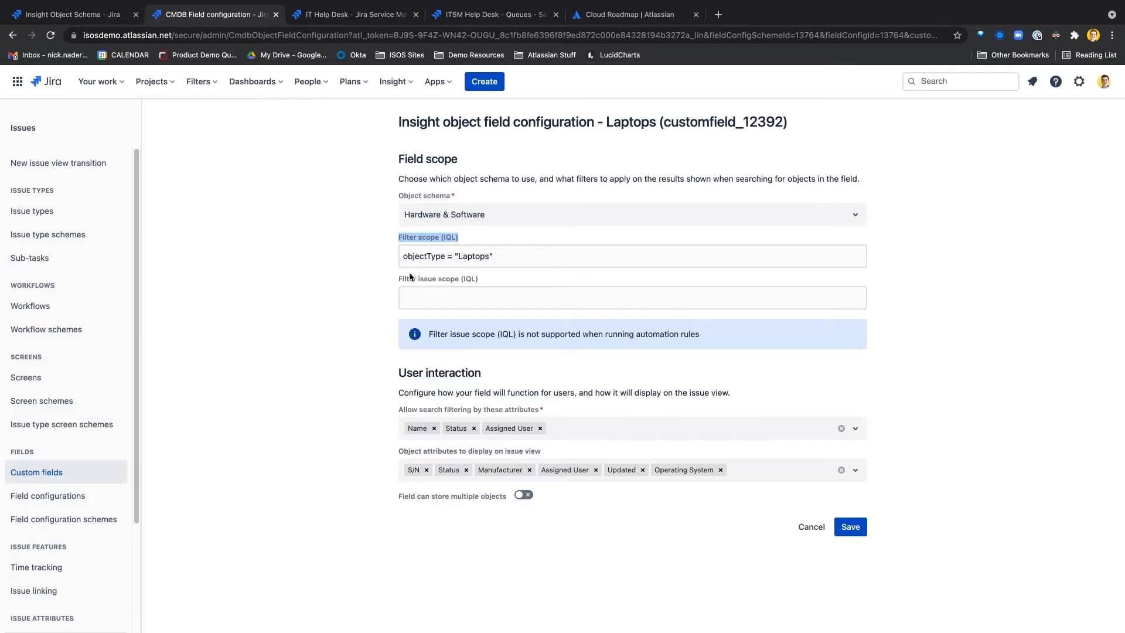
{"action": "left_click_drag", "start_coordinate": [403, 257], "coordinate": [498, 257]}
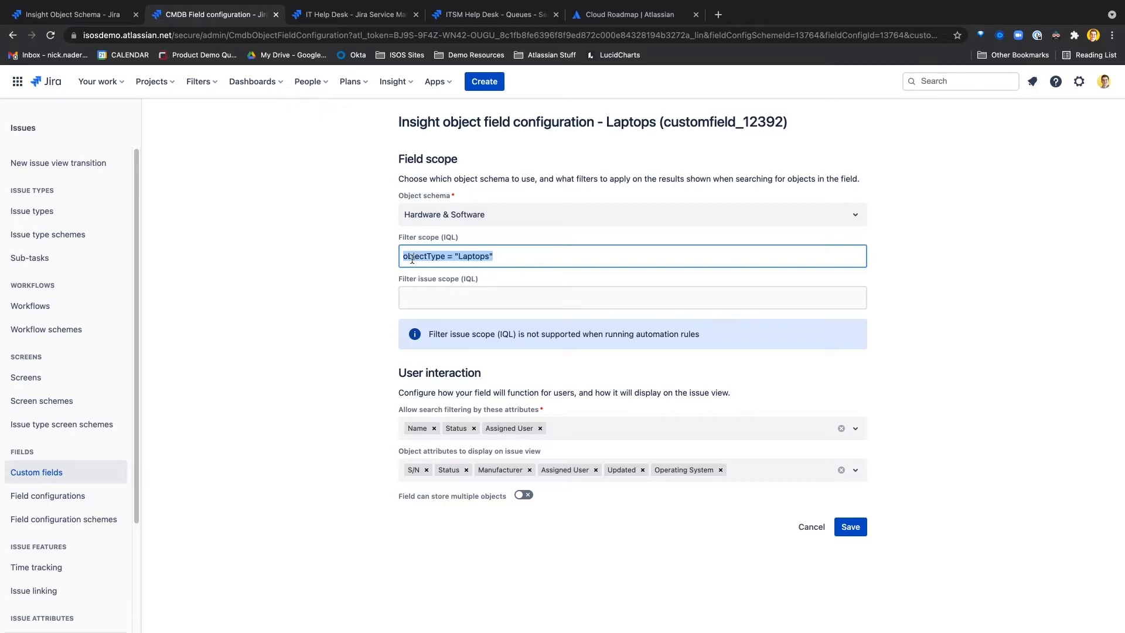
{"action": "left_click_drag", "start_coordinate": [414, 260], "coordinate": [471, 260]}
Extend the Laptops field's filter scope with AND "Assigned.User" = currentUser().
{"action": "left_click", "coordinate": [511, 253]}
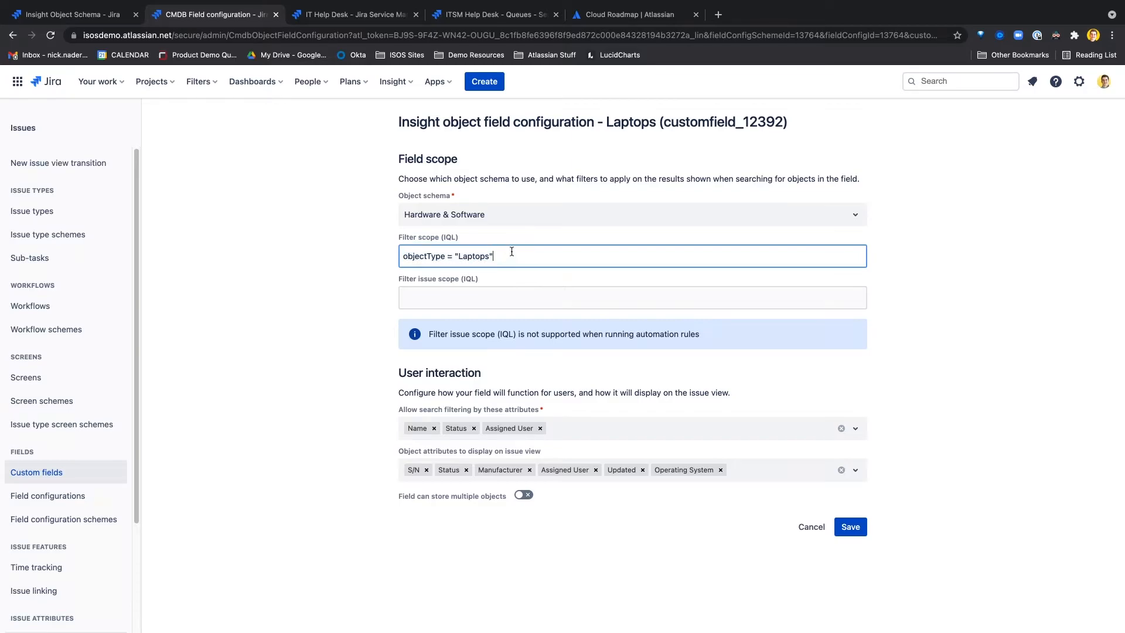
{"action": "type", "text": "AND"}
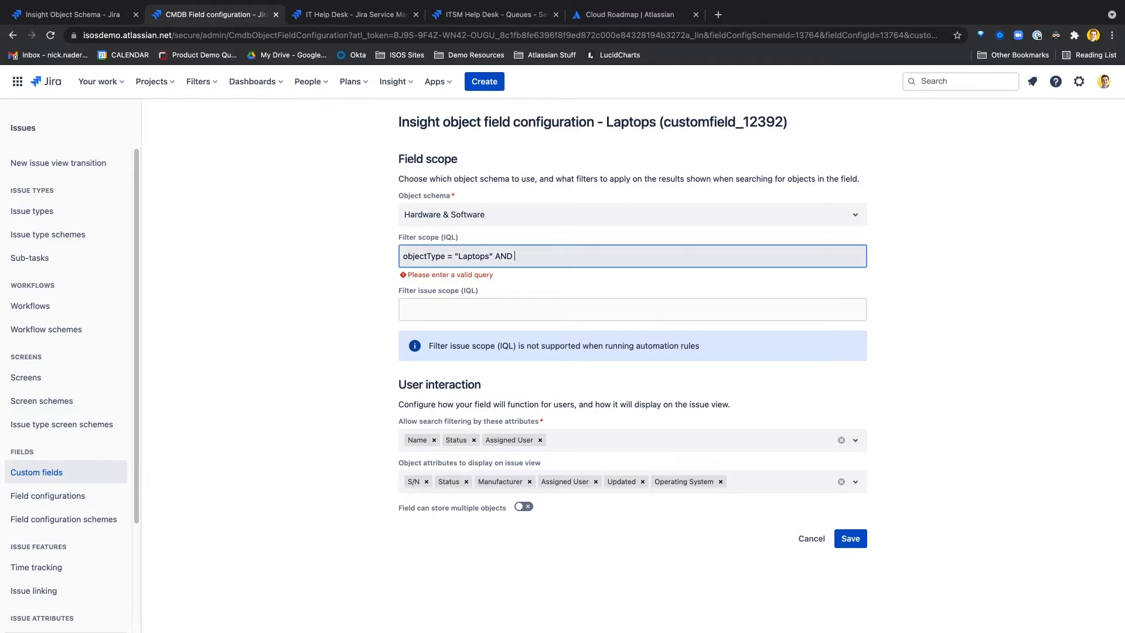
{"action": "type", "text": " \"As"}
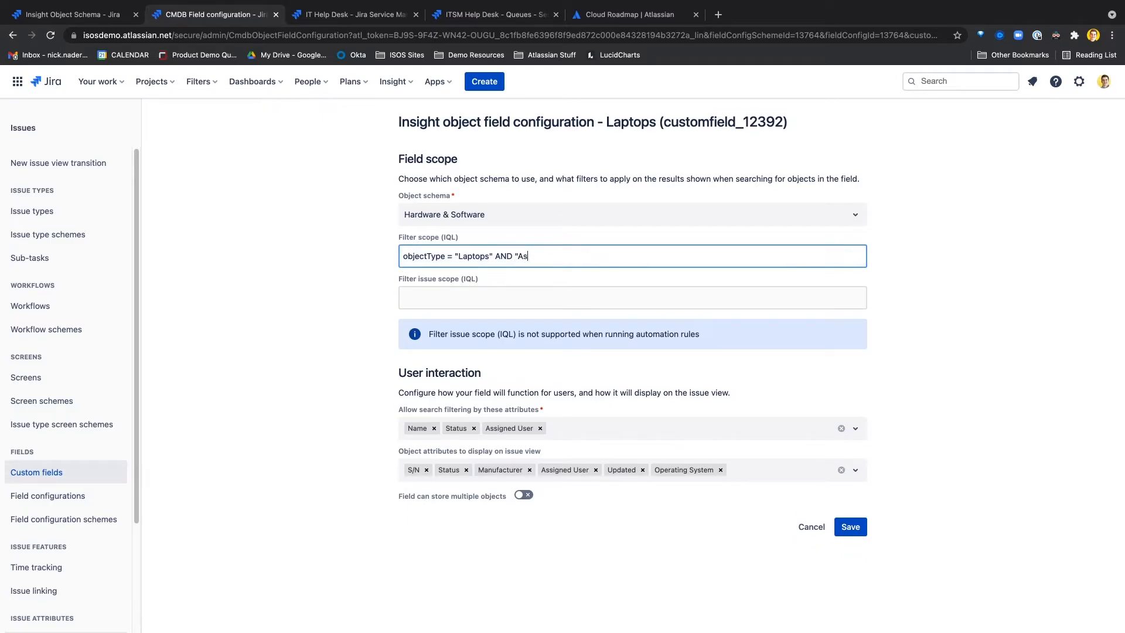
{"action": "type", "text": "signed.User\" = currentUser()"}
{"action": "left_click", "coordinate": [246, 350]}
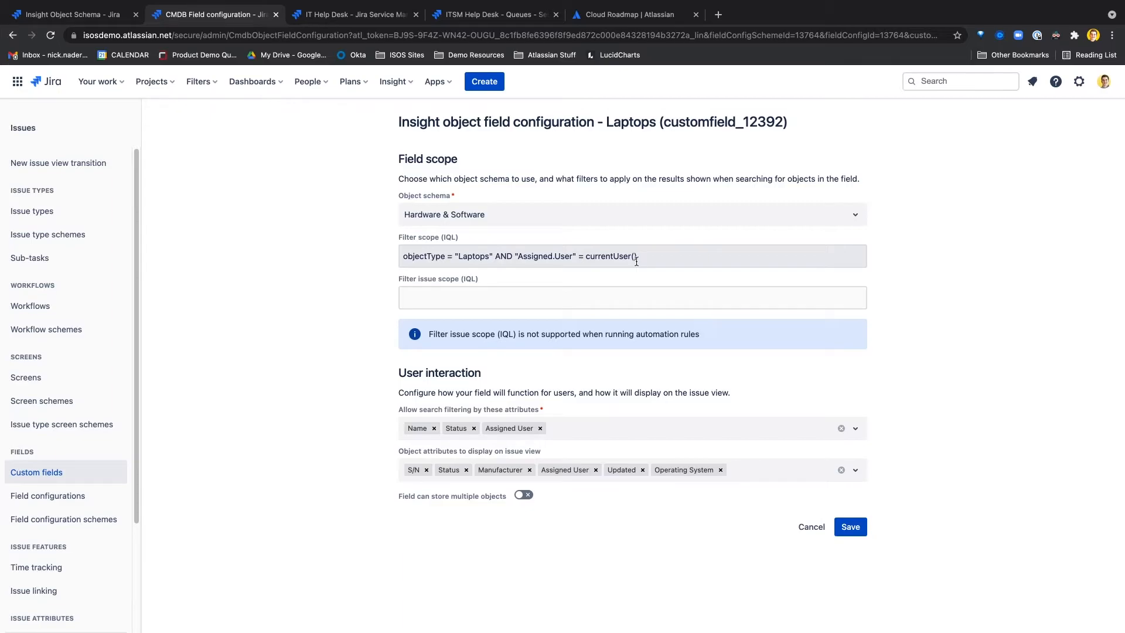
Remove the assigned-user condition from the filter scope and leave the field configuration without saving.
{"action": "left_click", "coordinate": [663, 256]}
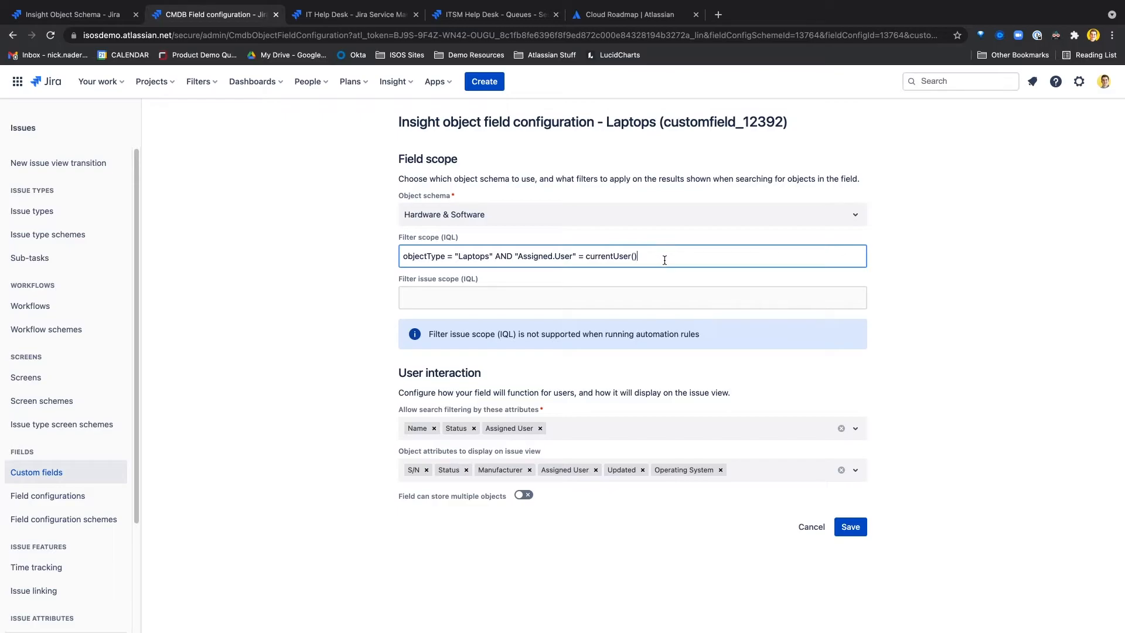
{"action": "left_click_drag", "start_coordinate": [640, 256], "coordinate": [493, 261]}
{"action": "key", "text": "BackSpace"}
{"action": "left_click", "coordinate": [307, 325]}
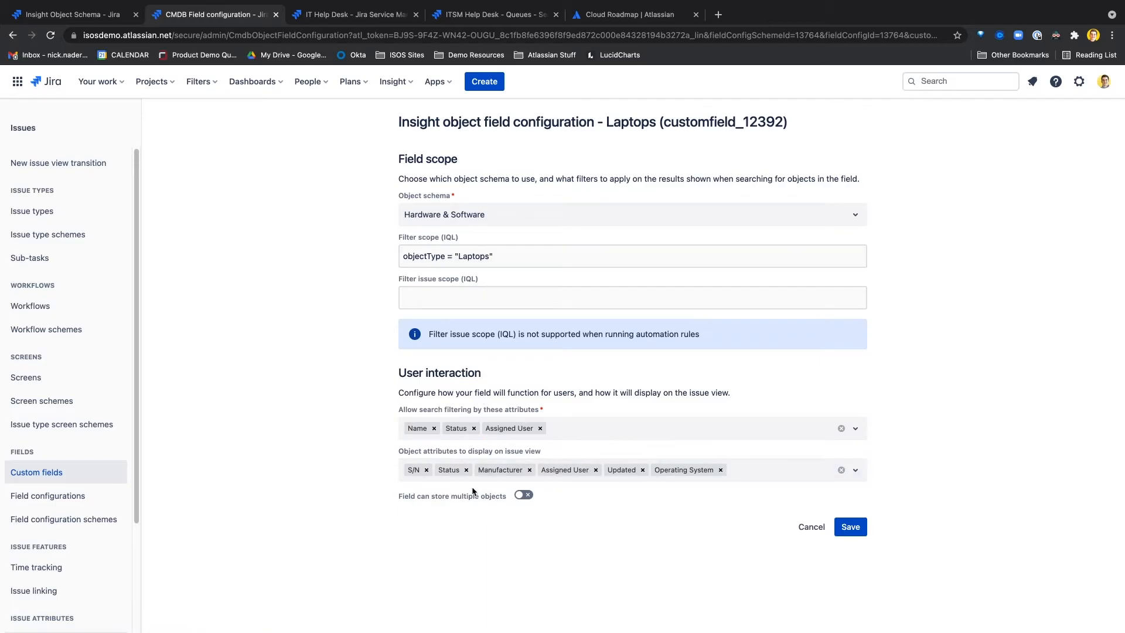
{"action": "left_click", "coordinate": [813, 530]}
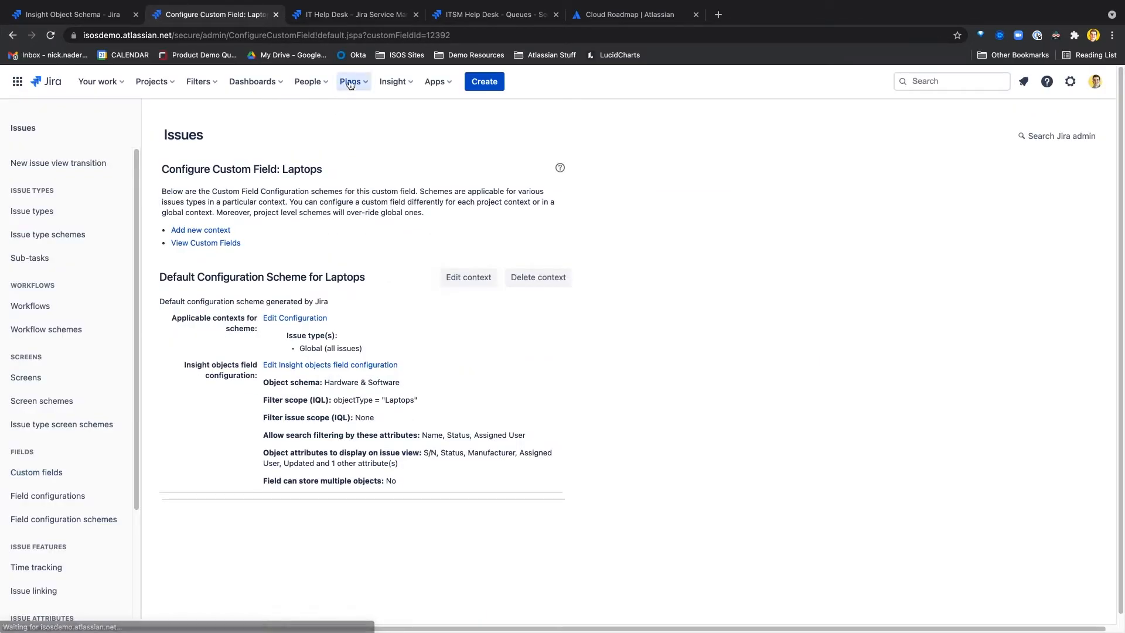
Switch to the IT Help Desk portal and open the Get IT help form under Common Requests.
{"action": "left_click", "coordinate": [357, 16]}
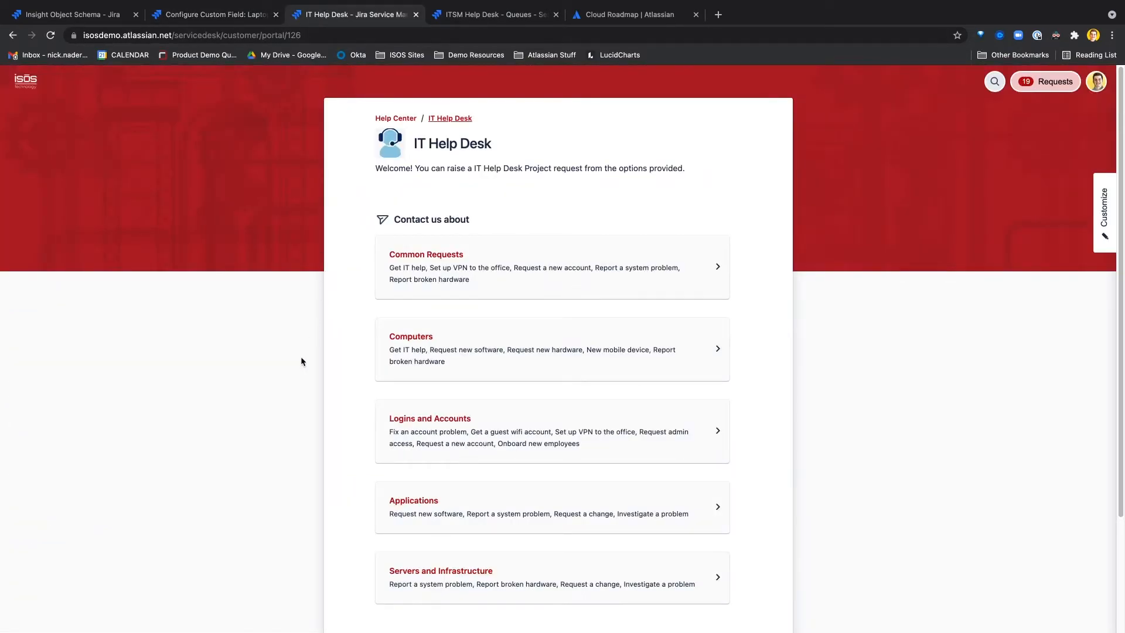
{"action": "left_click", "coordinate": [446, 284]}
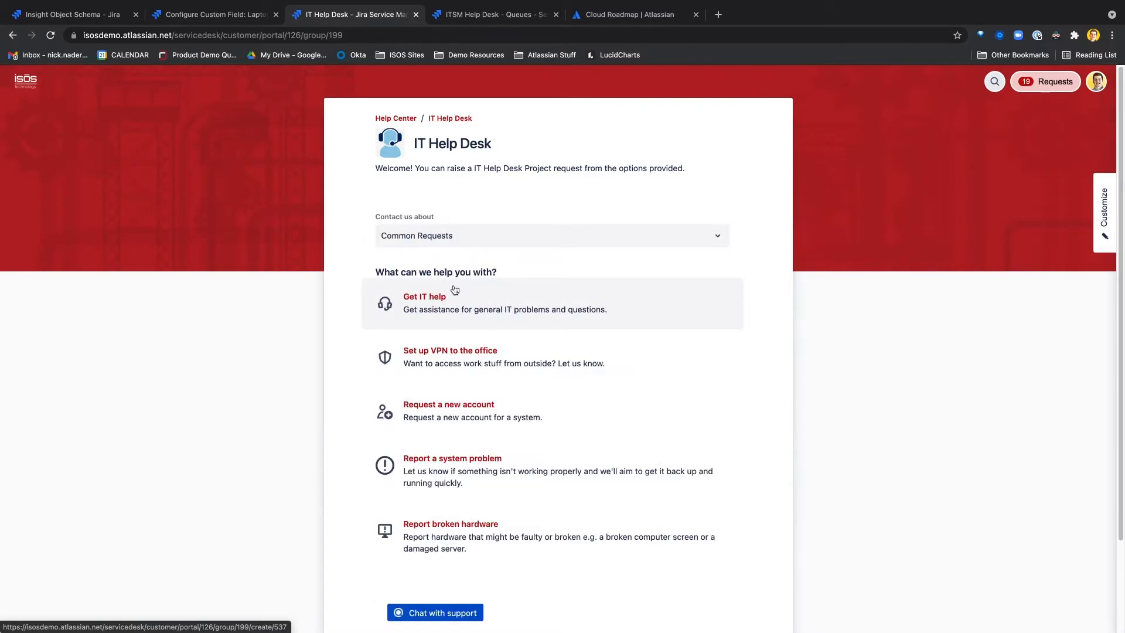
{"action": "left_click", "coordinate": [565, 310]}
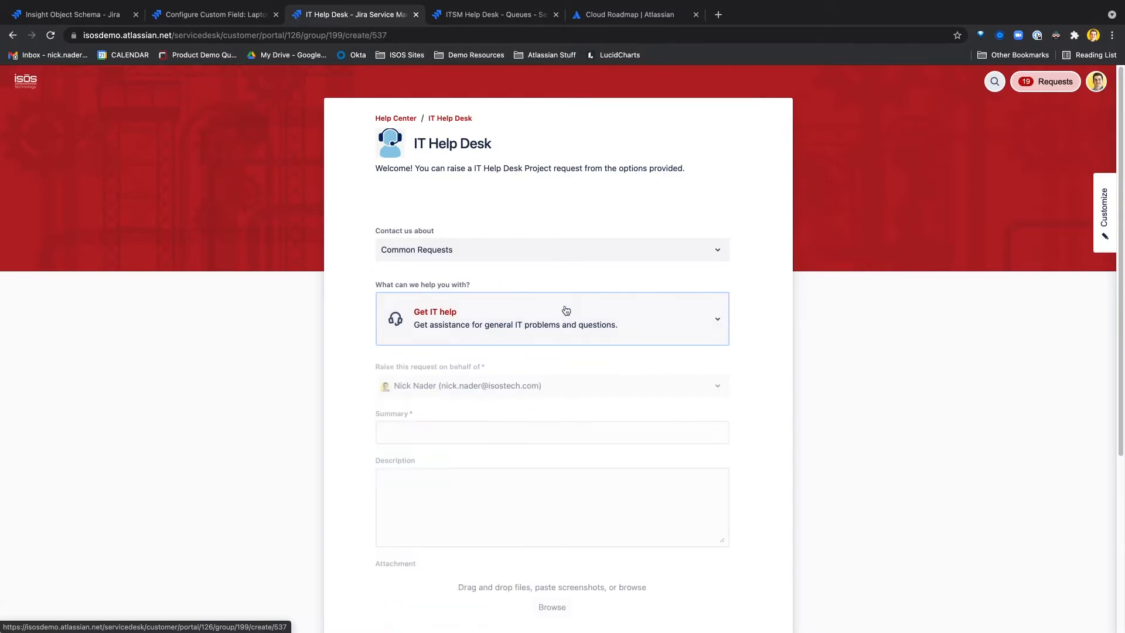
{"action": "scroll", "coordinate": [491, 347], "scroll_direction": "down", "scroll_amount": 1}
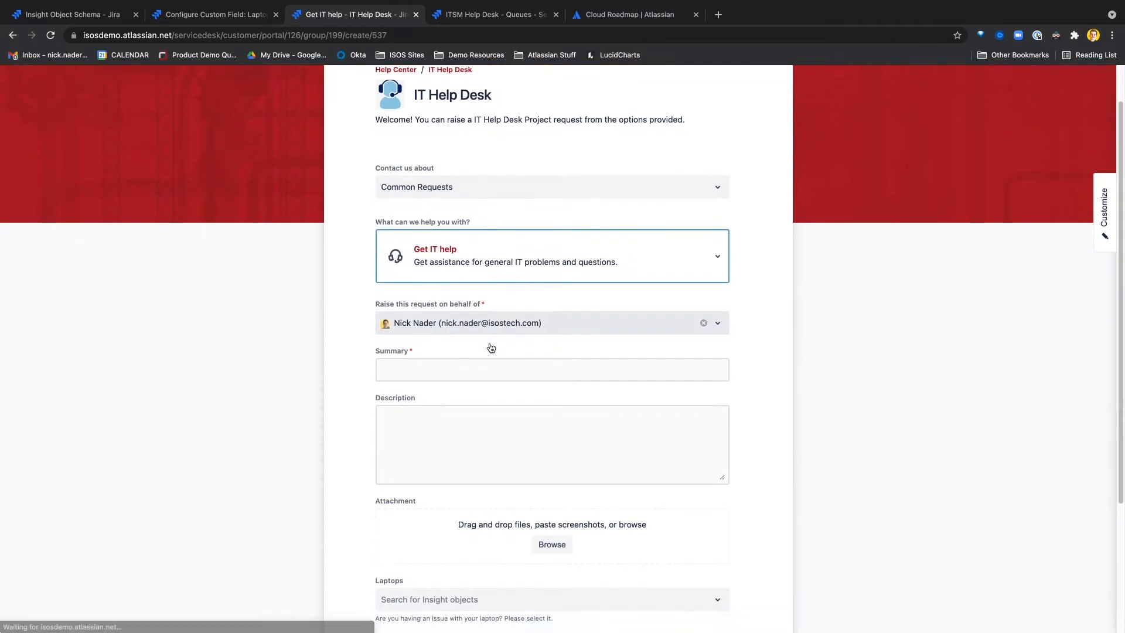
{"action": "scroll", "coordinate": [489, 346], "scroll_direction": "down", "scroll_amount": 3}
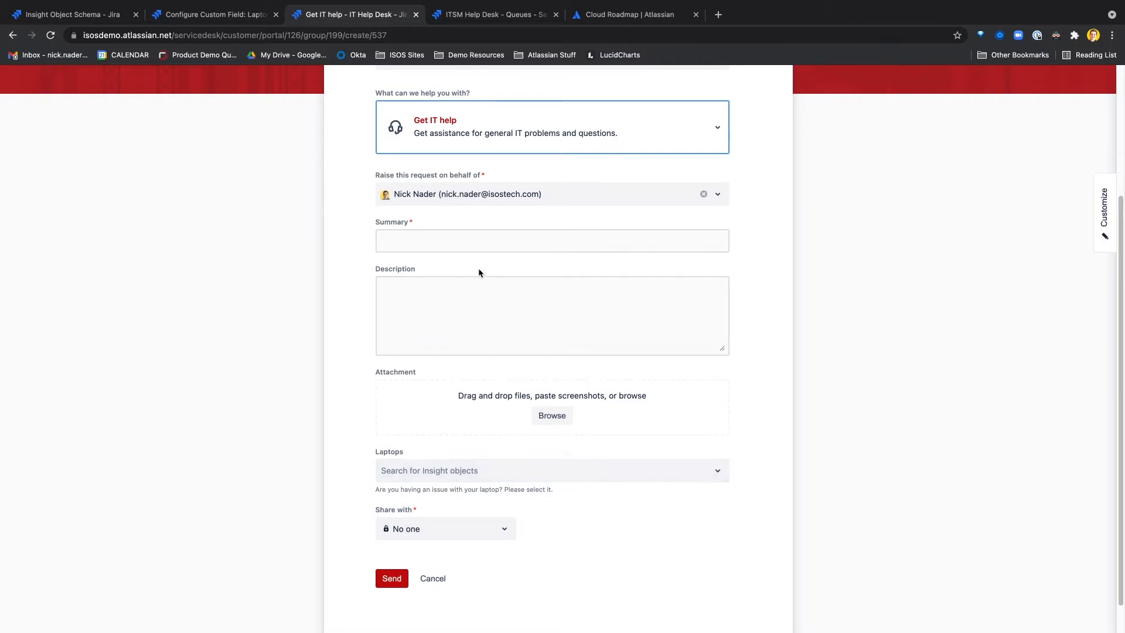
Enter the summary "My lenovo thinkpad won't update it's OS" and describe that it runs Windows 7 but doesn't update to the latest version.
{"action": "left_click", "coordinate": [477, 238]}
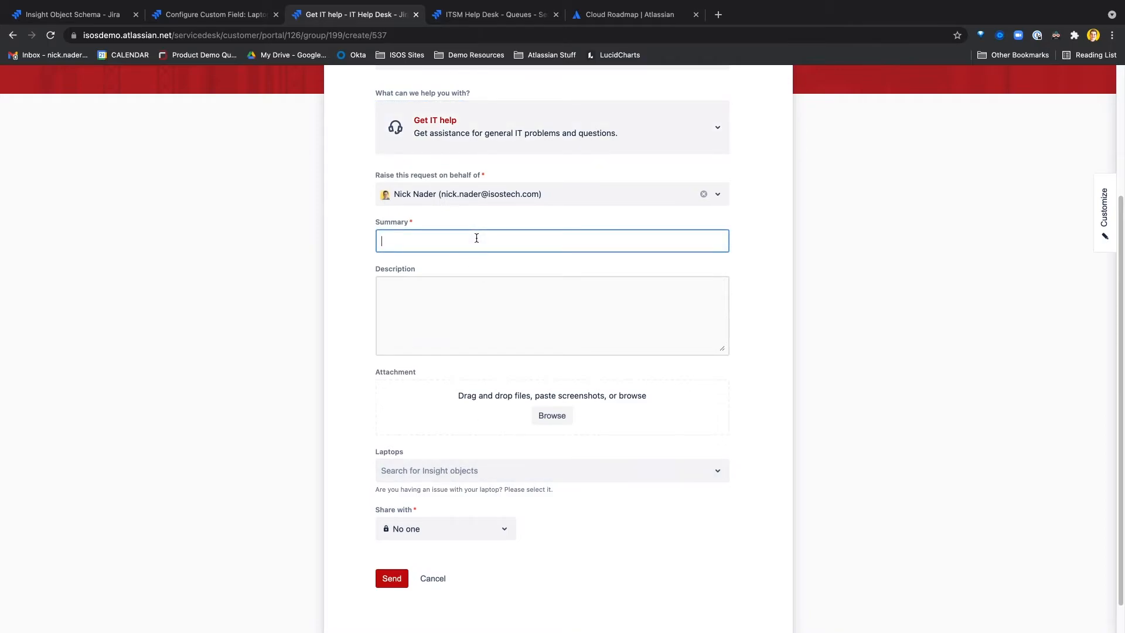
{"action": "type", "text": "My lenovo thinkpad won't update it's OS"}
{"action": "key", "text": "Tab"}
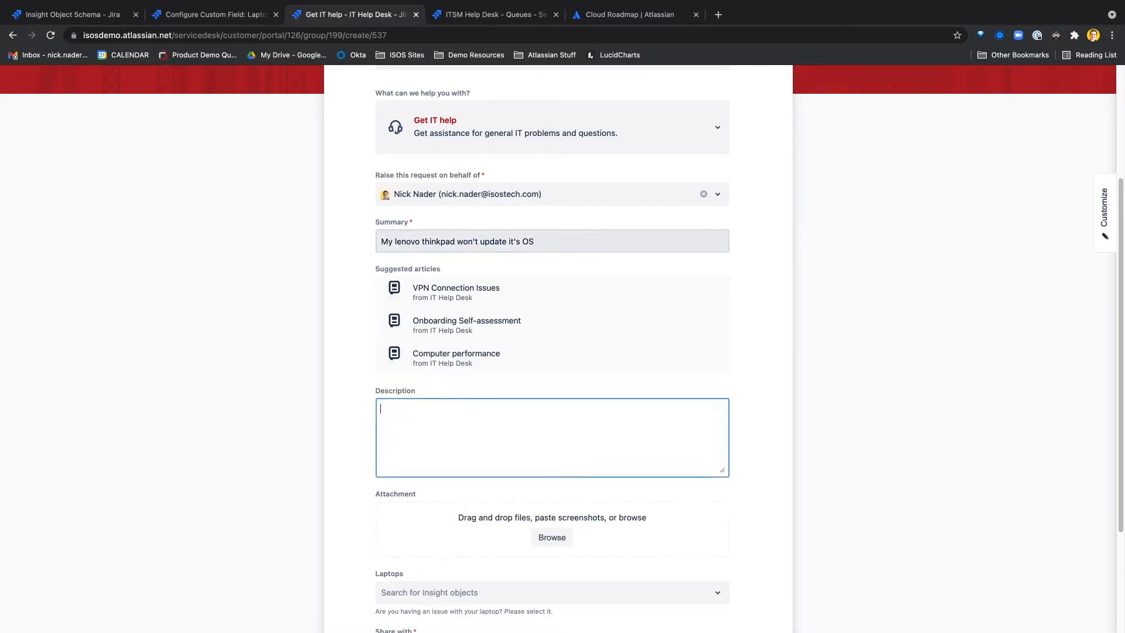
{"action": "type", "text": "I think it is running Windows 7, but it doesnt seem to want to update to the latest version."}
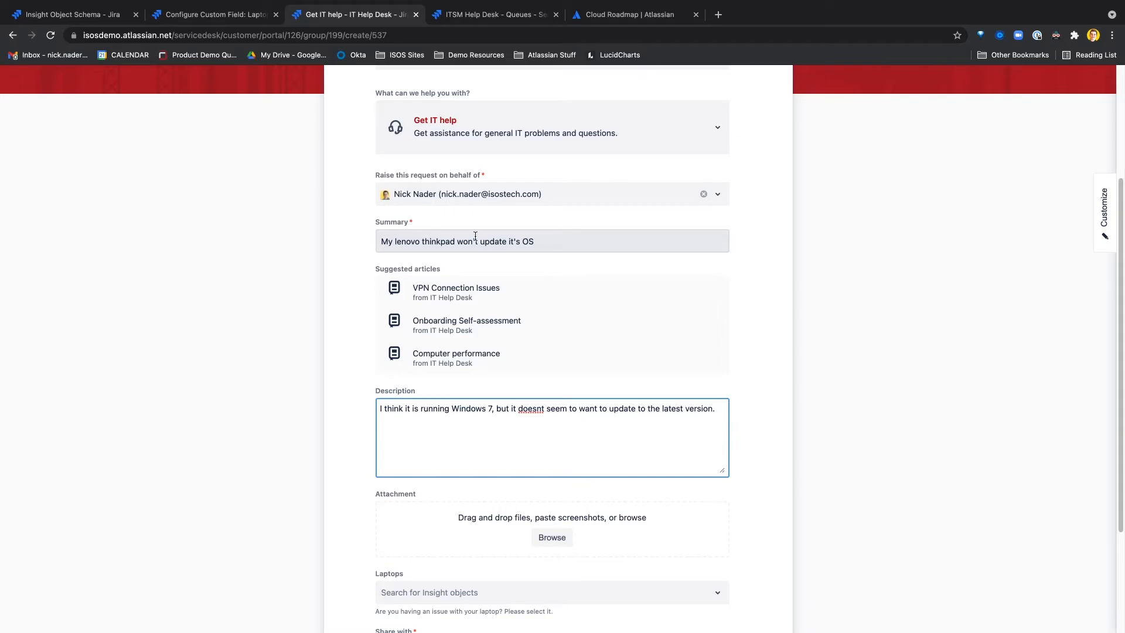
List the laptops offered in the request form and compare them with the Laptops field's Insight filter configuration.
{"action": "scroll", "coordinate": [481, 252], "scroll_direction": "down", "scroll_amount": 3}
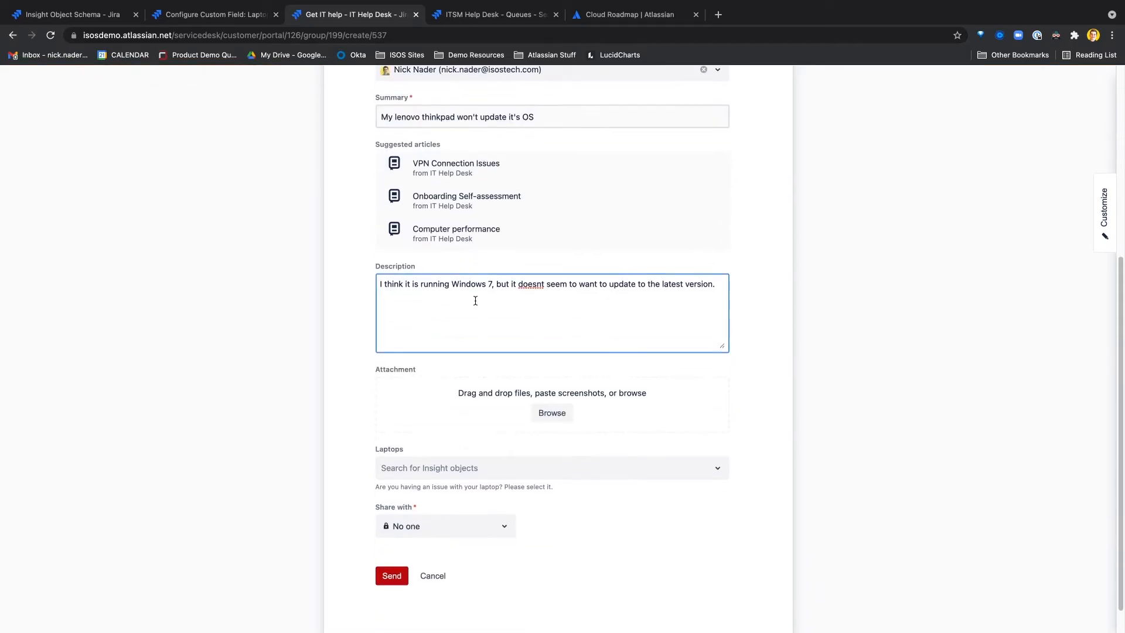
{"action": "left_click", "coordinate": [492, 436]}
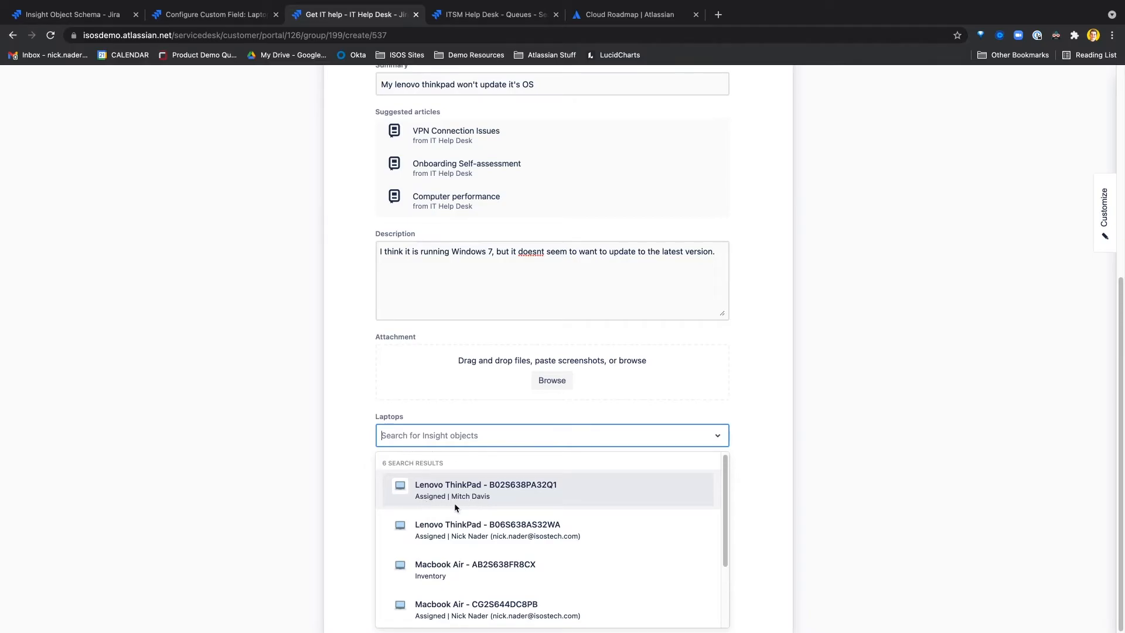
{"action": "left_click", "coordinate": [221, 16]}
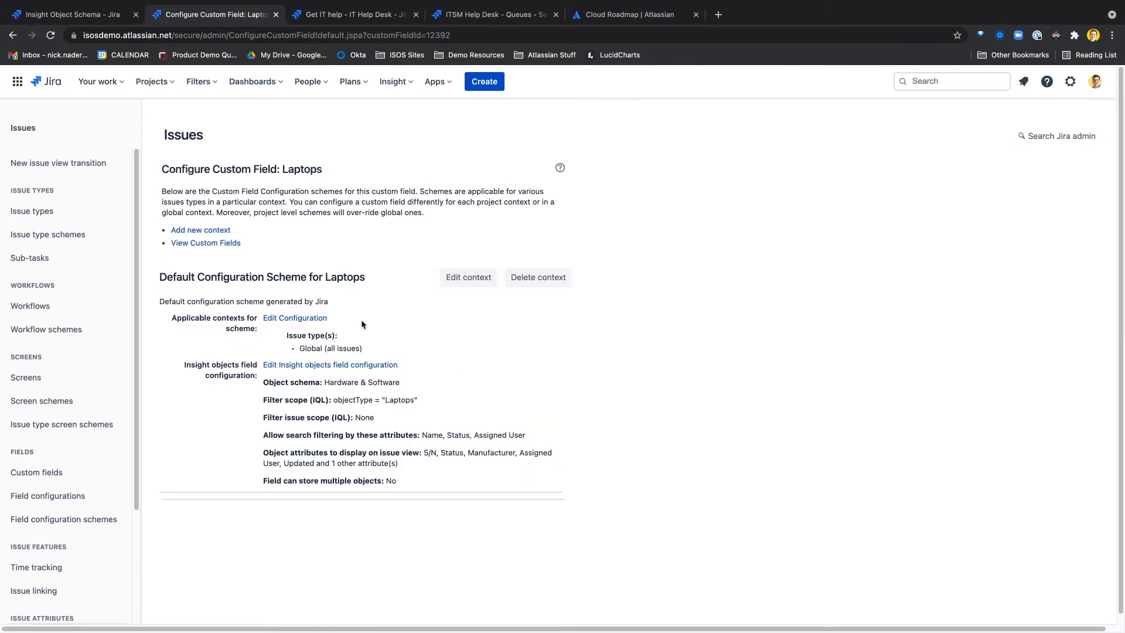
{"action": "left_click", "coordinate": [376, 366]}
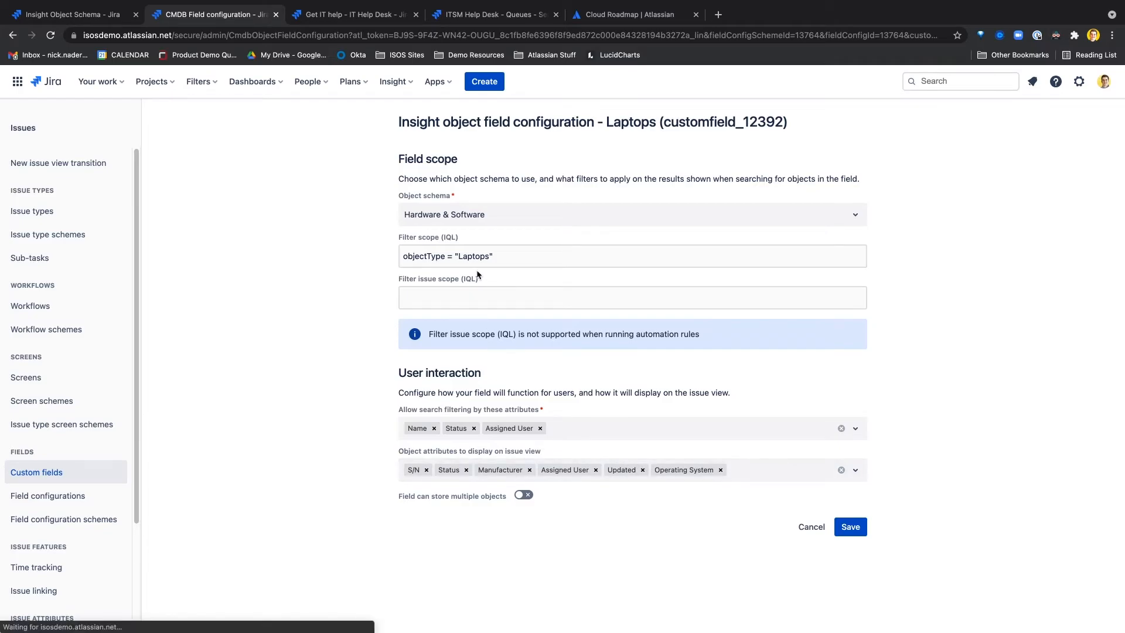
Return to the help request, select Lenovo ThinkPad - B06S638AS32WA as the affected laptop, and submit it shared with no one.
{"action": "left_click", "coordinate": [378, 16]}
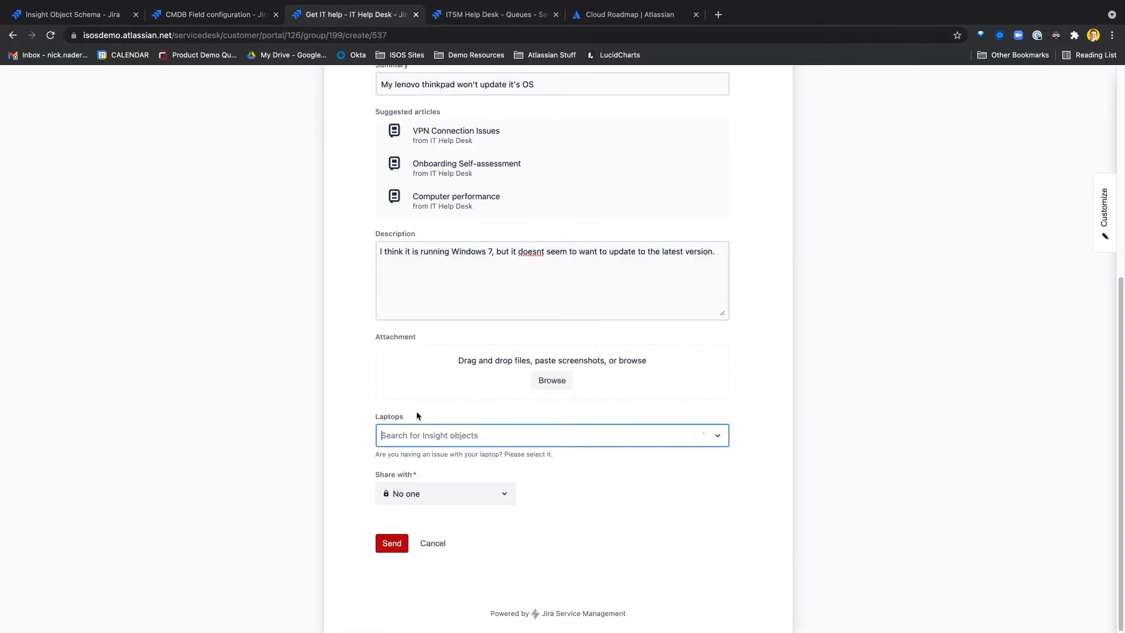
{"action": "left_click", "coordinate": [475, 440]}
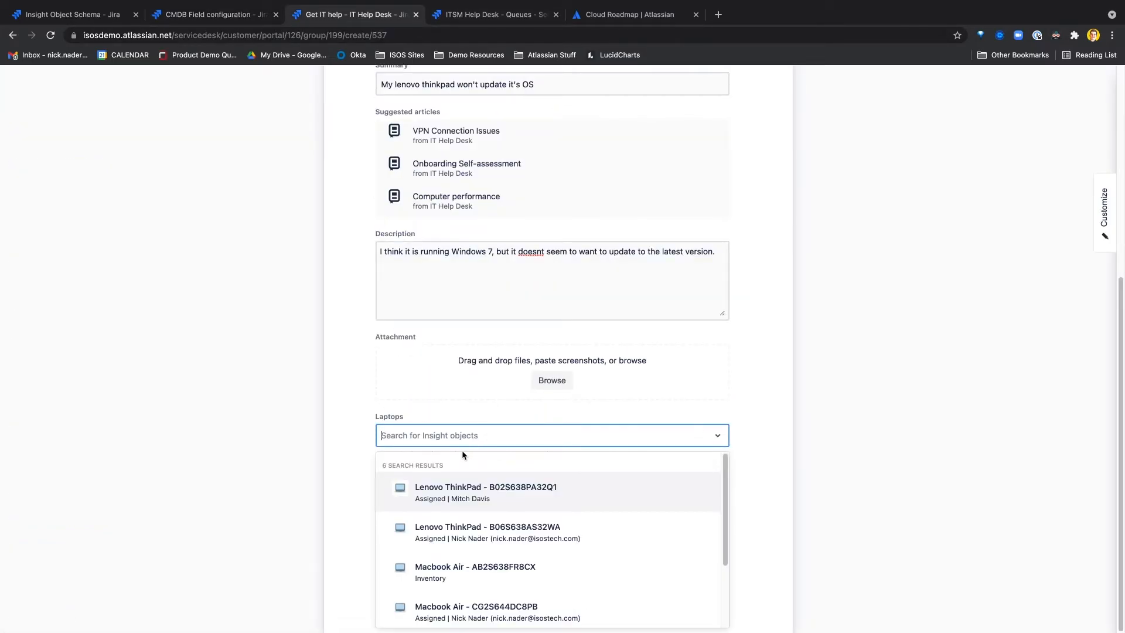
{"action": "left_click", "coordinate": [445, 538]}
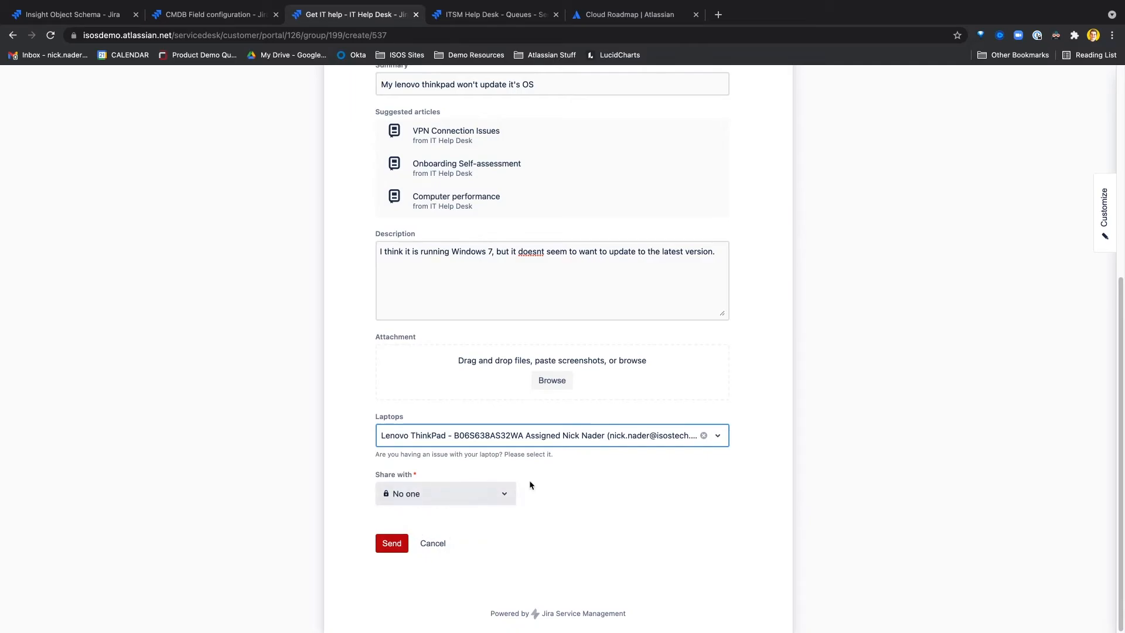
{"action": "key", "text": "Tab"}
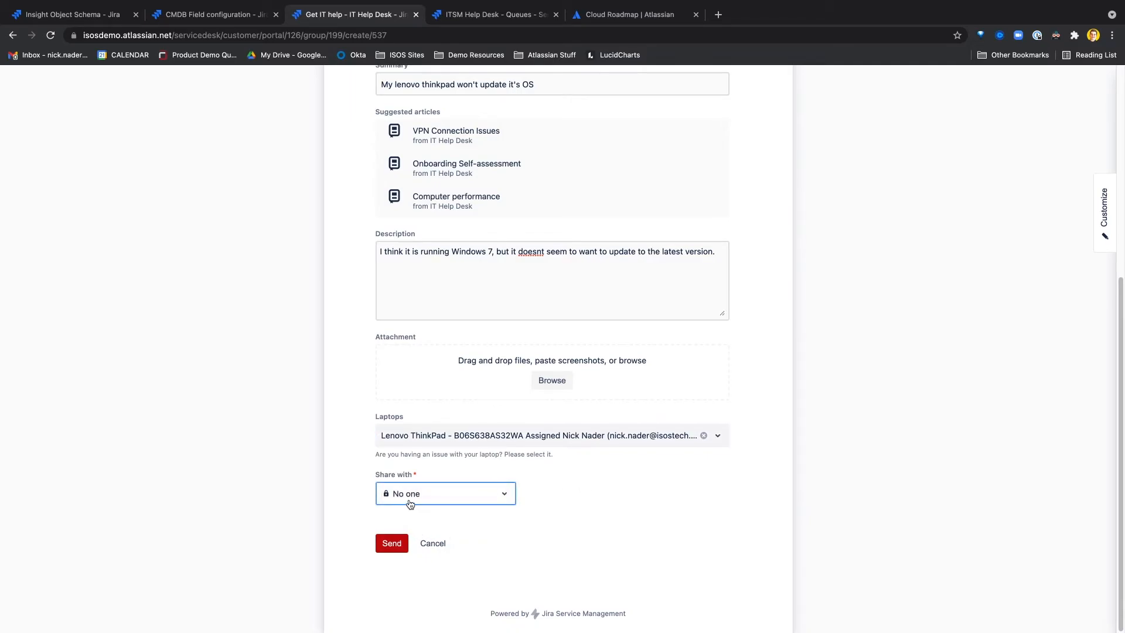
{"action": "left_click", "coordinate": [390, 543]}
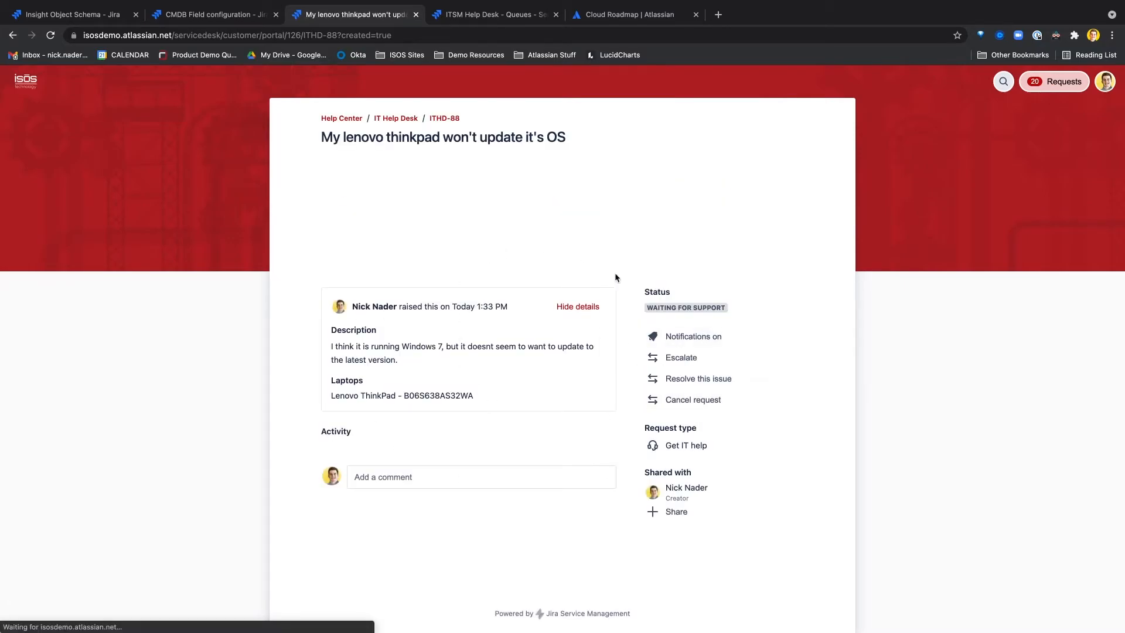
Open the submitted request ITHD-88 as an issue in the service project and expand the attributes of its attached Lenovo ThinkPad.
{"action": "left_click", "coordinate": [442, 119], "text": "super"}
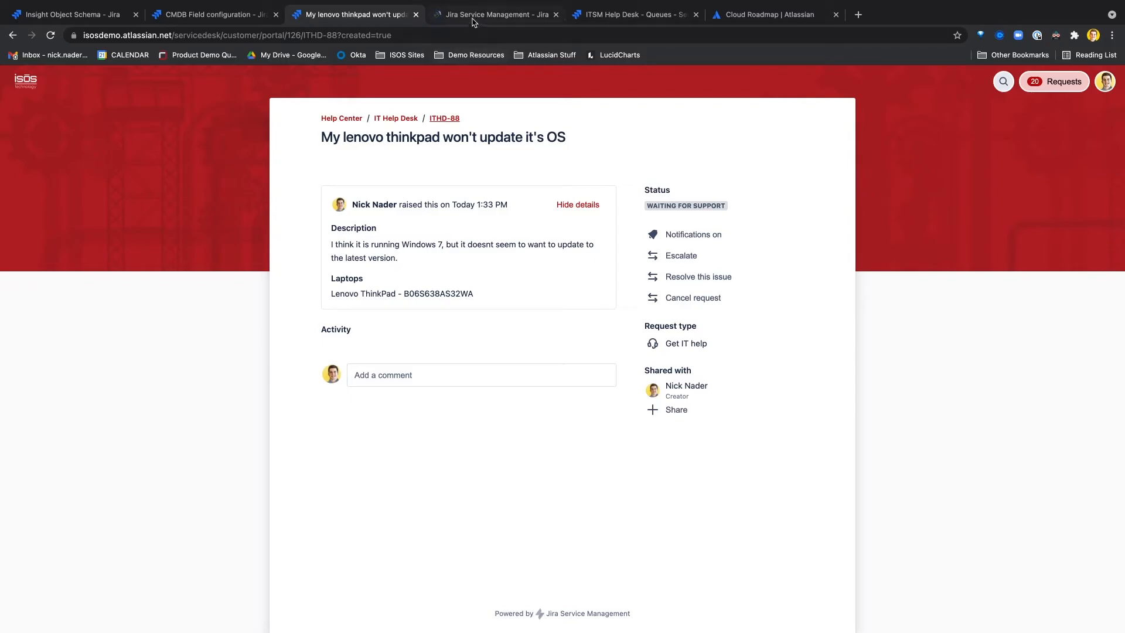
{"action": "left_click", "coordinate": [473, 18]}
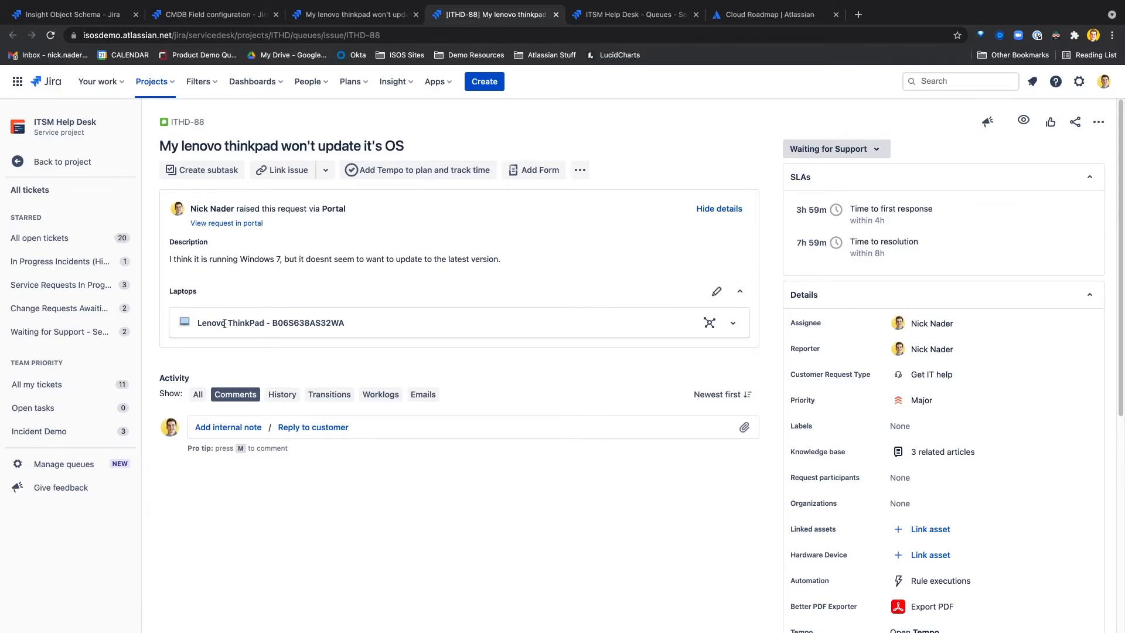
{"action": "left_click_drag", "start_coordinate": [197, 326], "coordinate": [327, 325]}
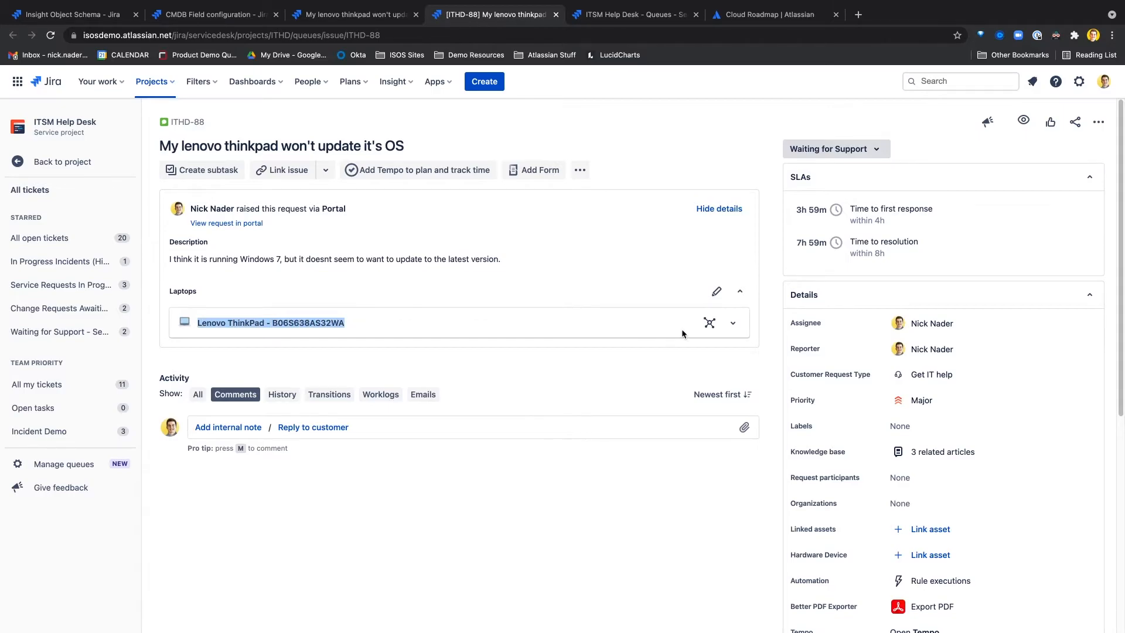
{"action": "left_click", "coordinate": [549, 321]}
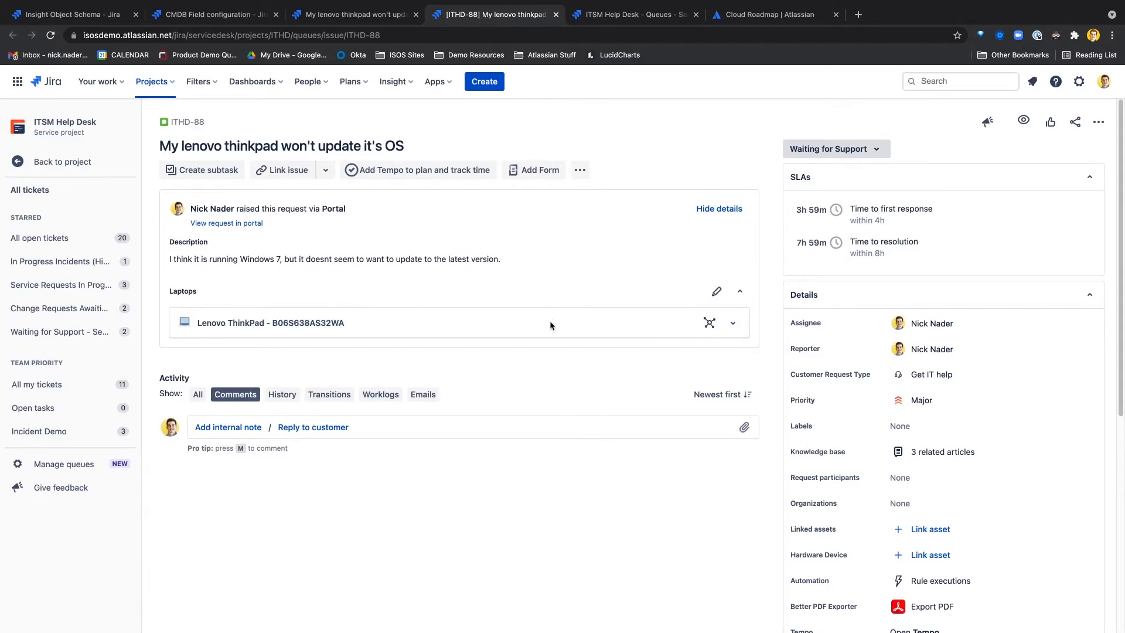
{"action": "left_click", "coordinate": [731, 325]}
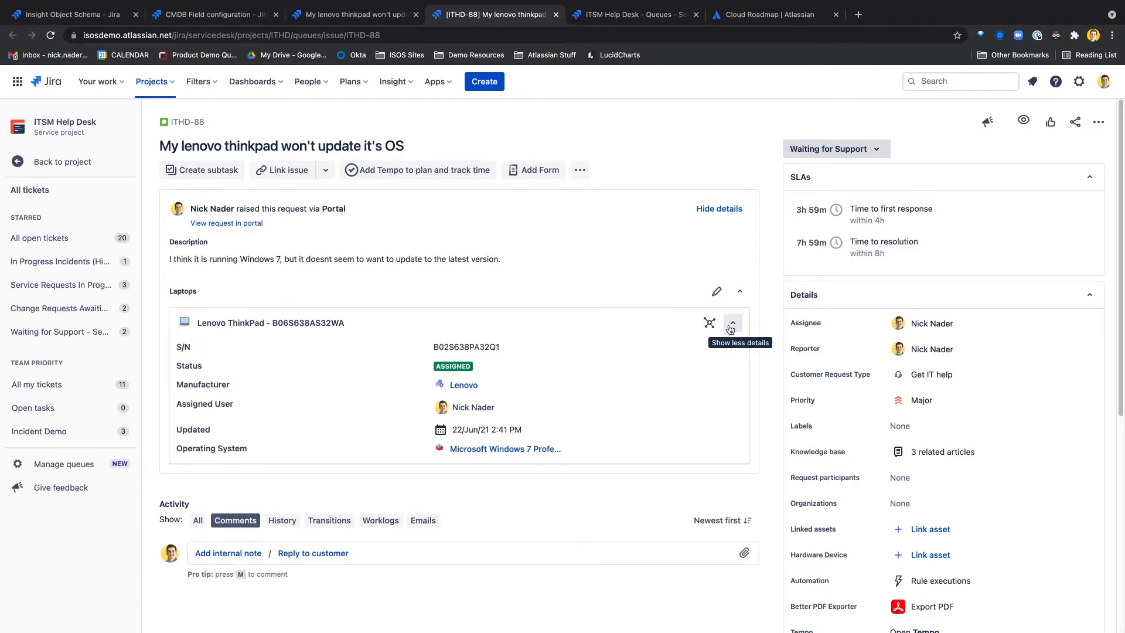
{"action": "left_click_drag", "start_coordinate": [532, 437], "coordinate": [171, 347]}
{"action": "left_click", "coordinate": [624, 409]}
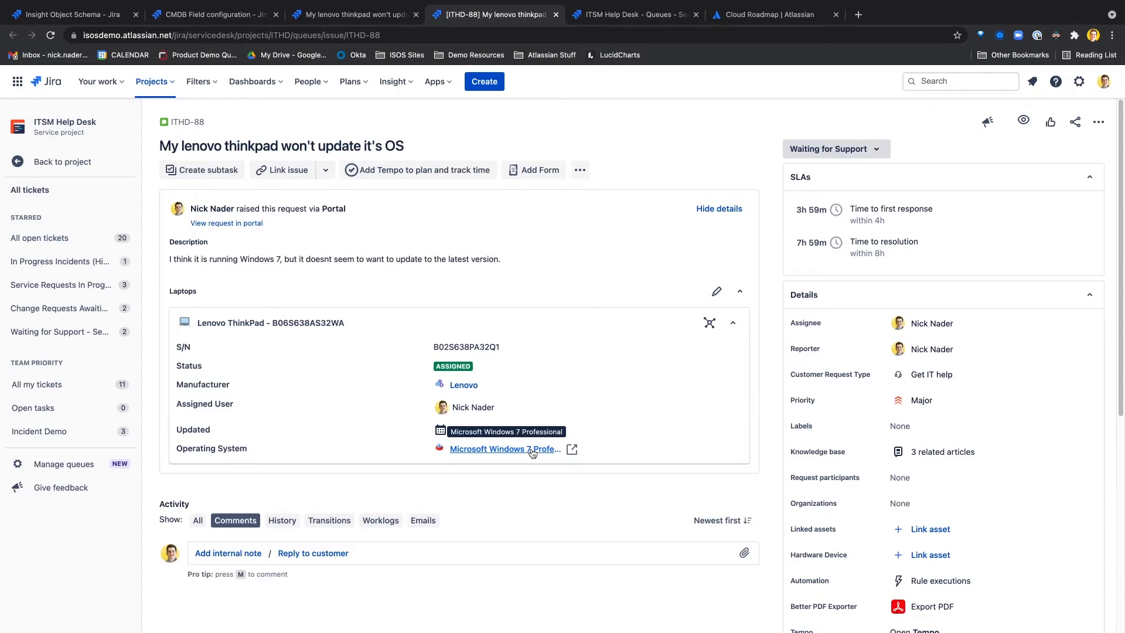
Examine the attached laptop's object graph and its linked issues in the object details, then close the details.
{"action": "left_click", "coordinate": [709, 323]}
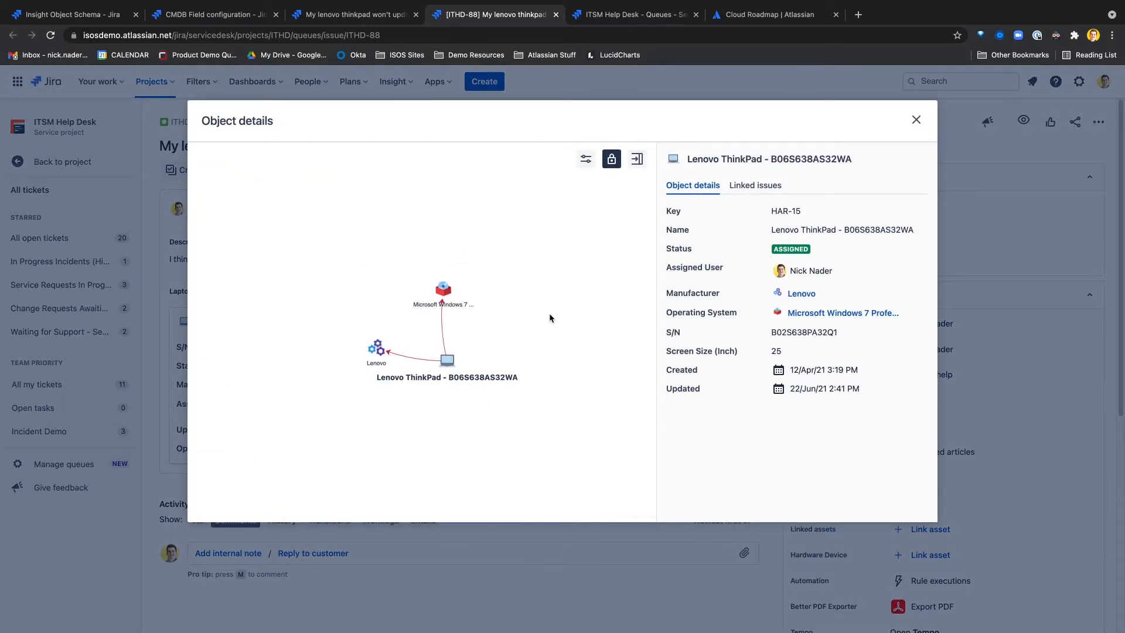
{"action": "left_click_drag", "start_coordinate": [447, 360], "coordinate": [503, 326]}
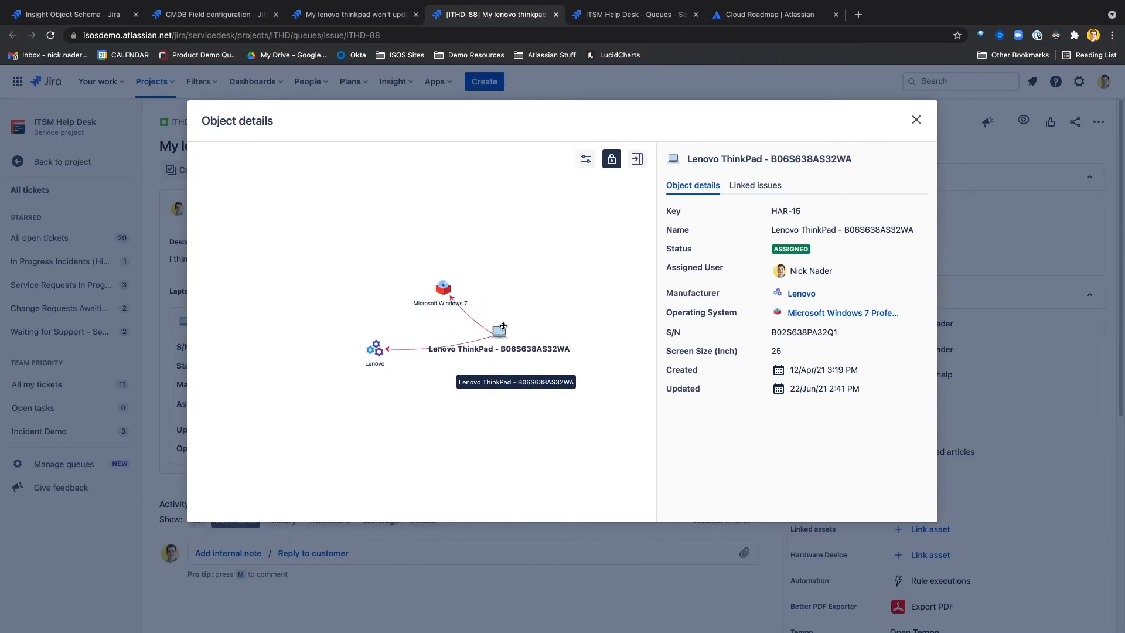
{"action": "left_click", "coordinate": [761, 185]}
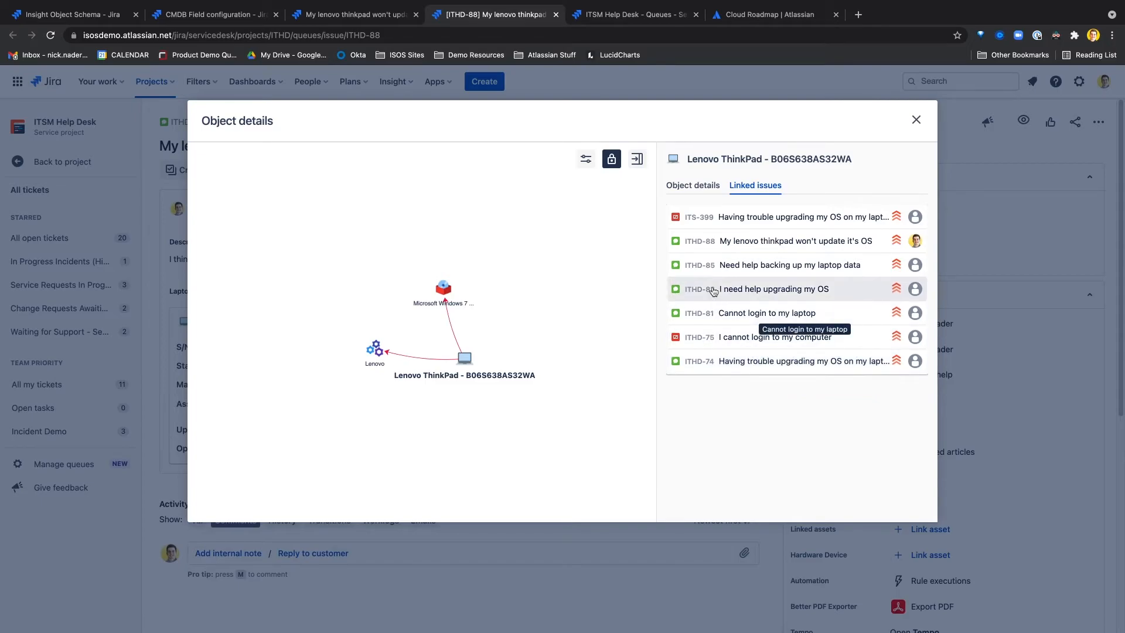
{"action": "left_click", "coordinate": [917, 120]}
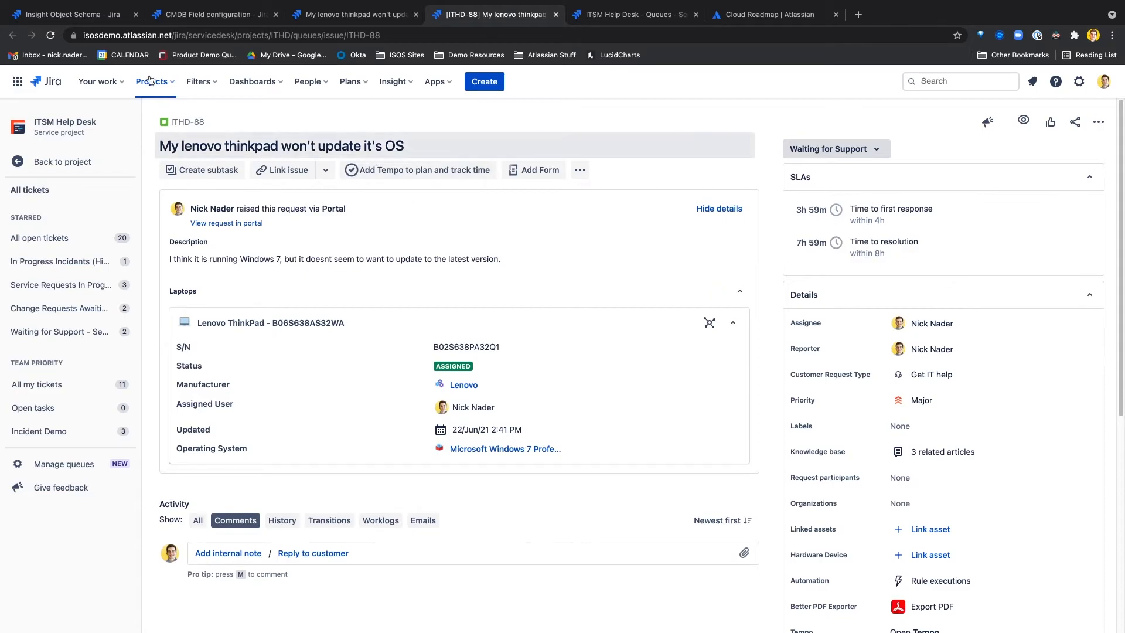
Return to the Hardware & Software schema and filter the Laptops objects by the status Assigned.
{"action": "left_click", "coordinate": [101, 21]}
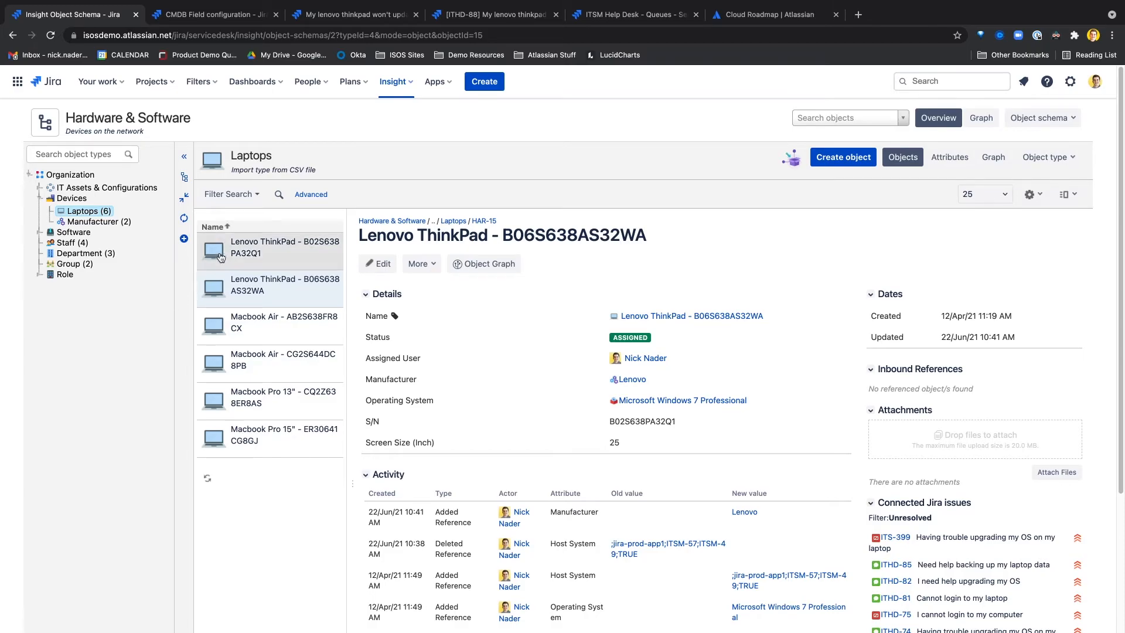
{"action": "left_click", "coordinate": [253, 197]}
{"action": "scroll", "coordinate": [269, 279], "scroll_direction": "down", "scroll_amount": 3}
{"action": "scroll", "coordinate": [269, 284], "scroll_direction": "up", "scroll_amount": 3}
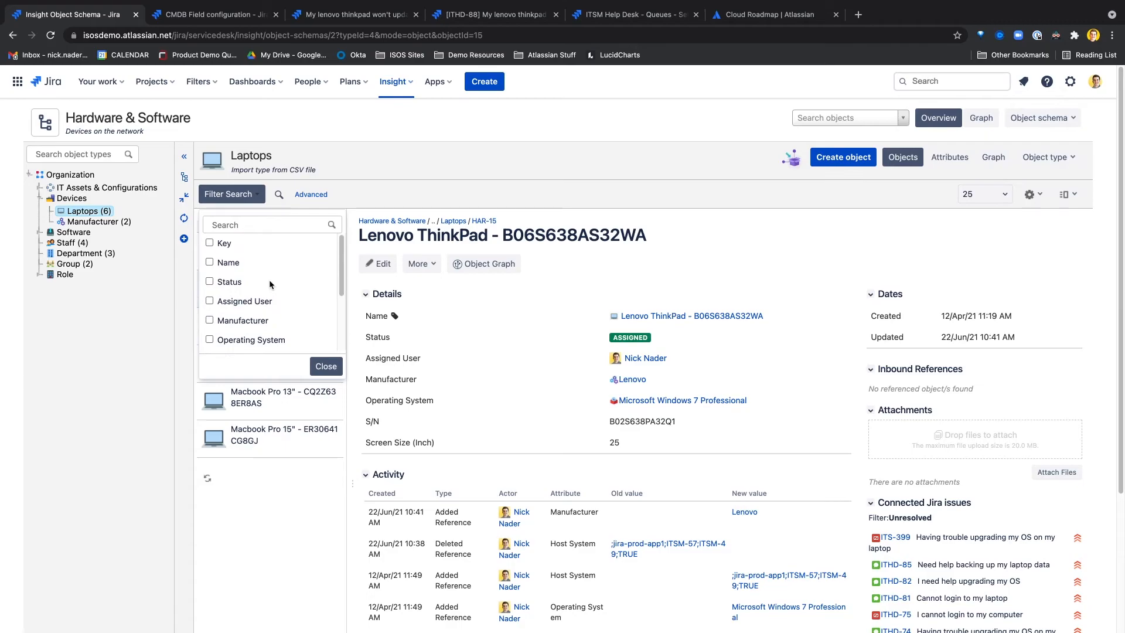
{"action": "left_click", "coordinate": [210, 282]}
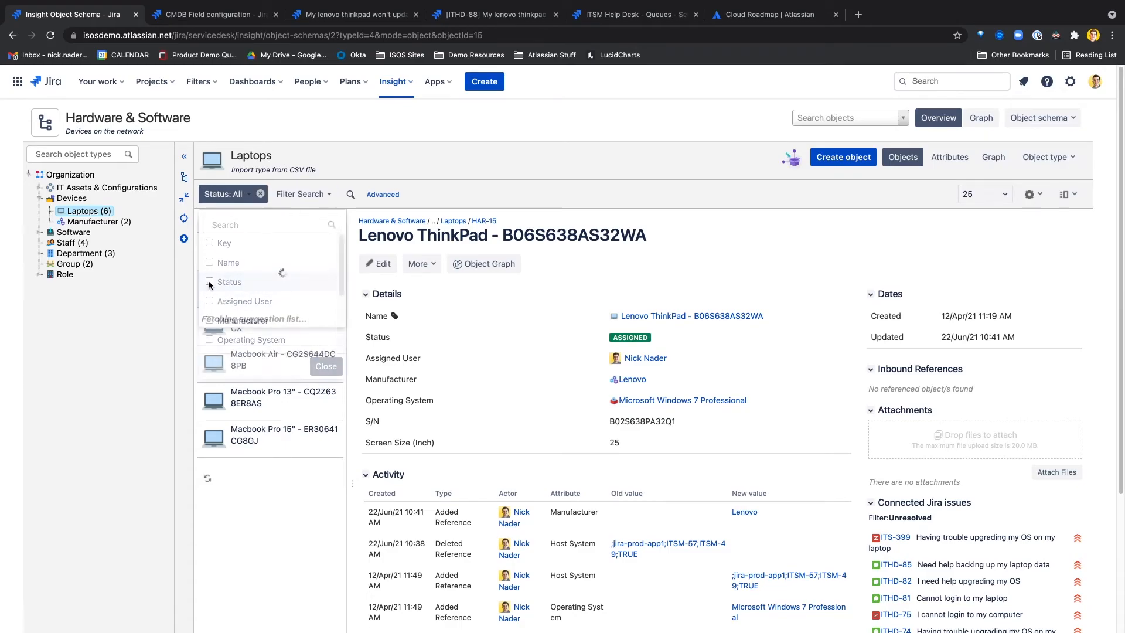
{"action": "left_click", "coordinate": [209, 285]}
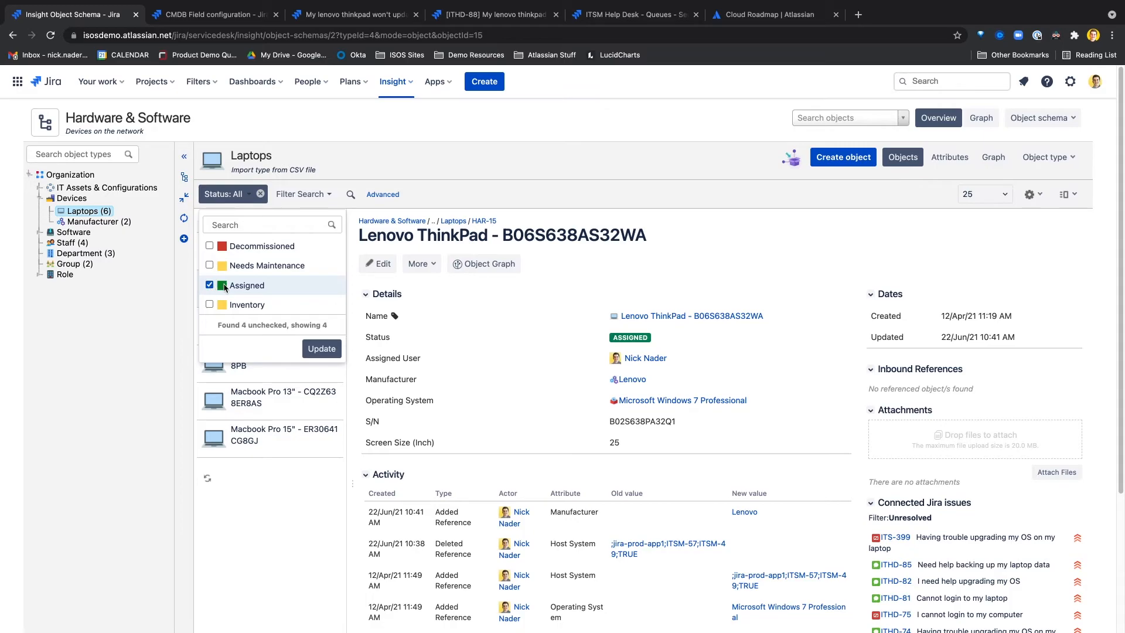
{"action": "left_click", "coordinate": [322, 353]}
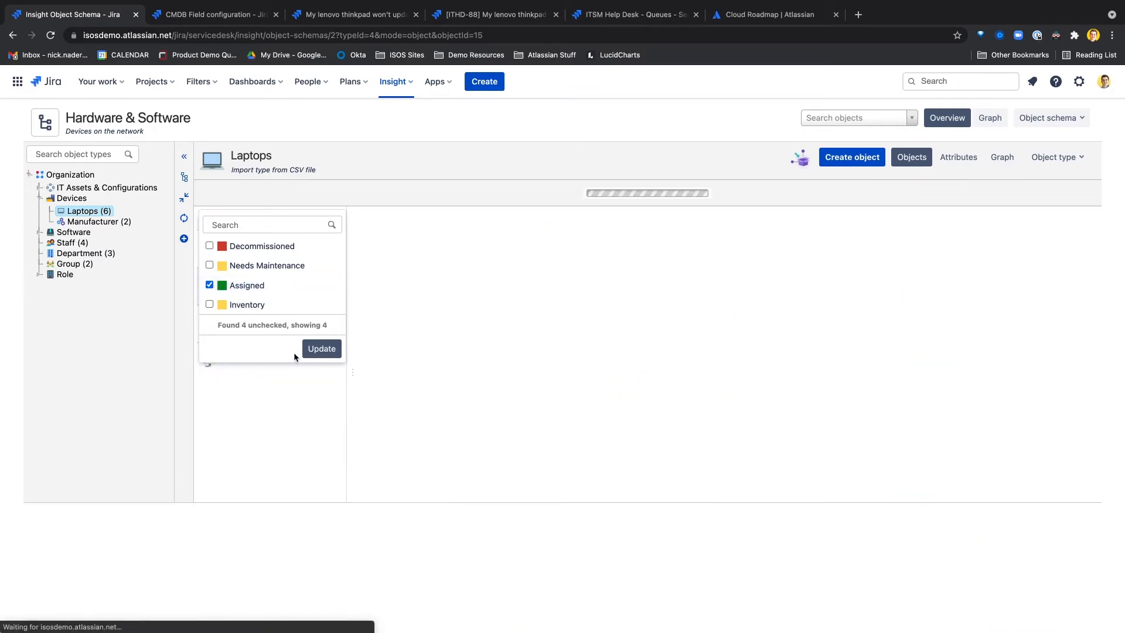
Clear the Assigned status filter from the Laptops list and switch to advanced IQL search.
{"action": "left_click", "coordinate": [243, 196]}
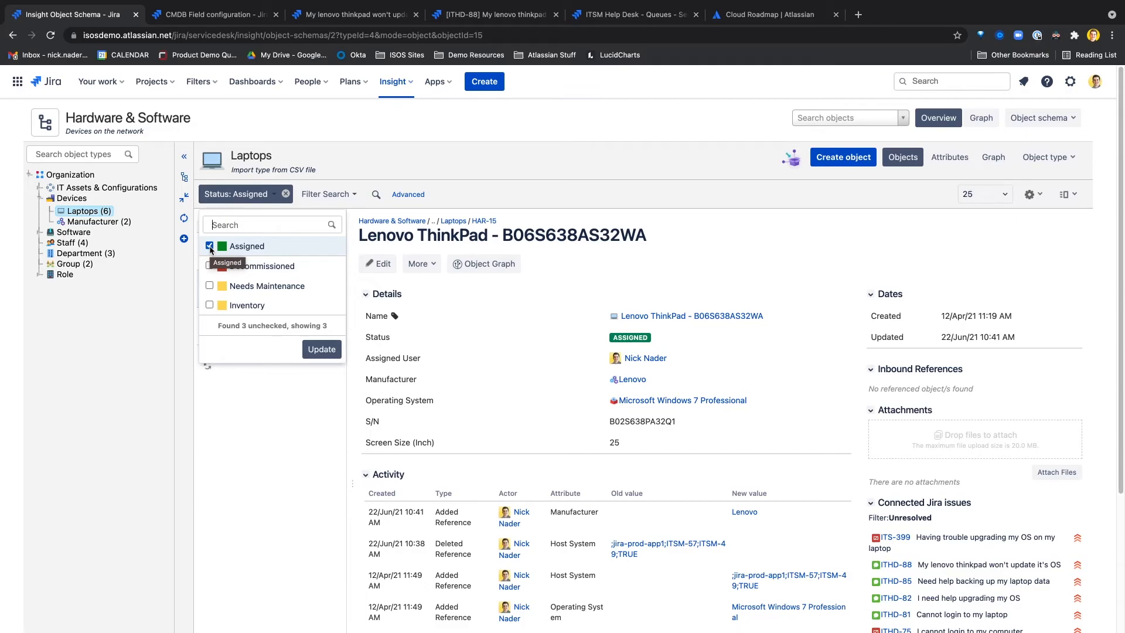
{"action": "left_click", "coordinate": [210, 246]}
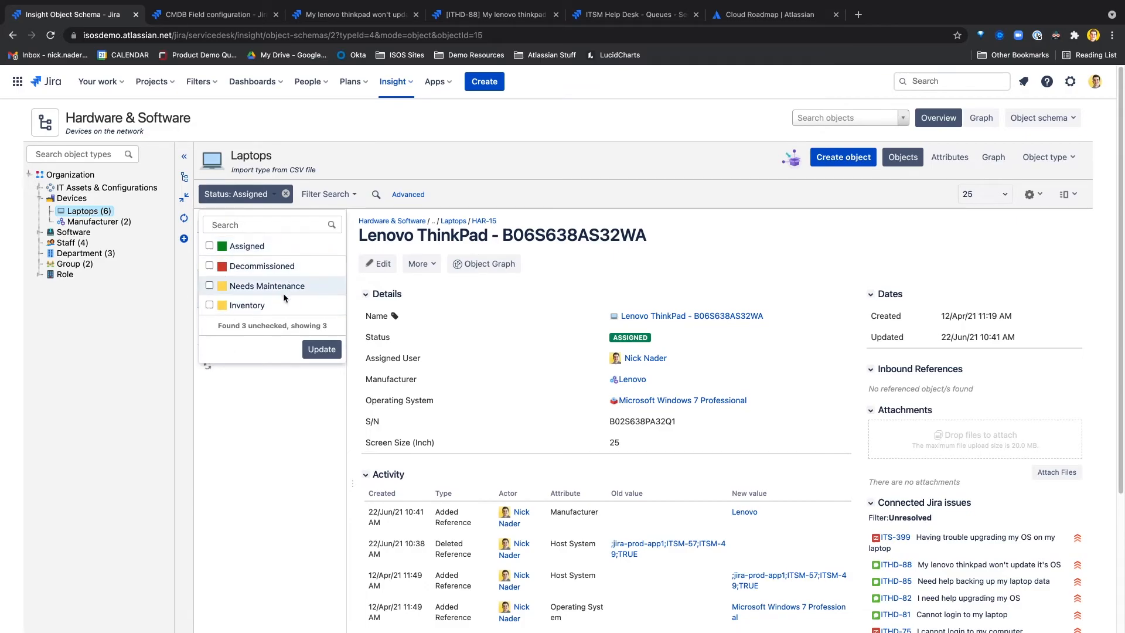
{"action": "left_click", "coordinate": [339, 353]}
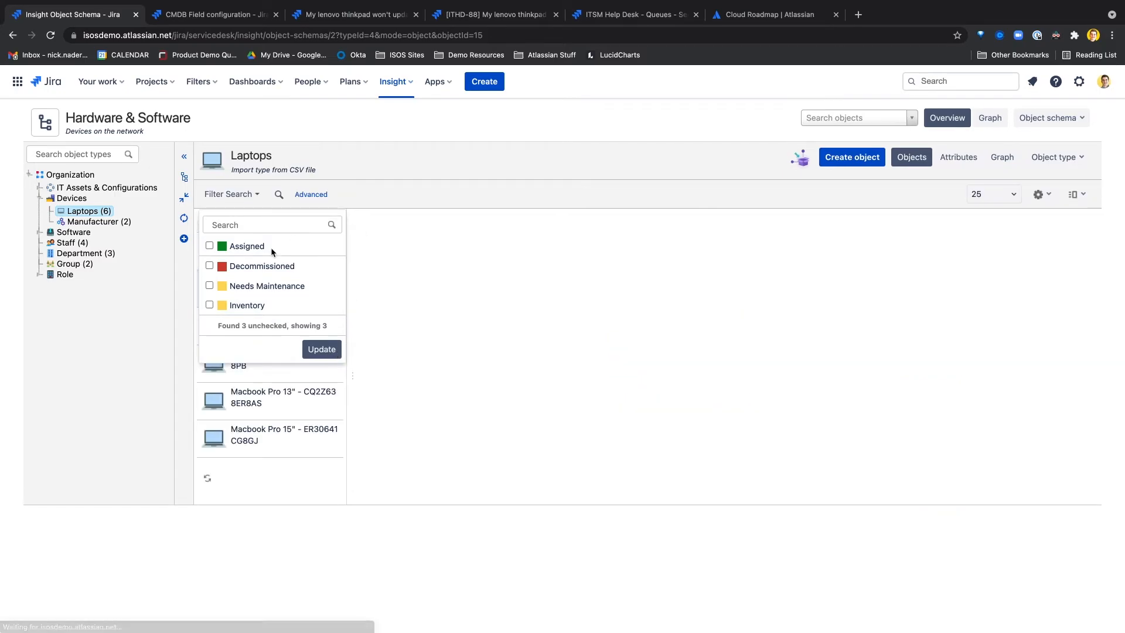
{"action": "left_click", "coordinate": [311, 194]}
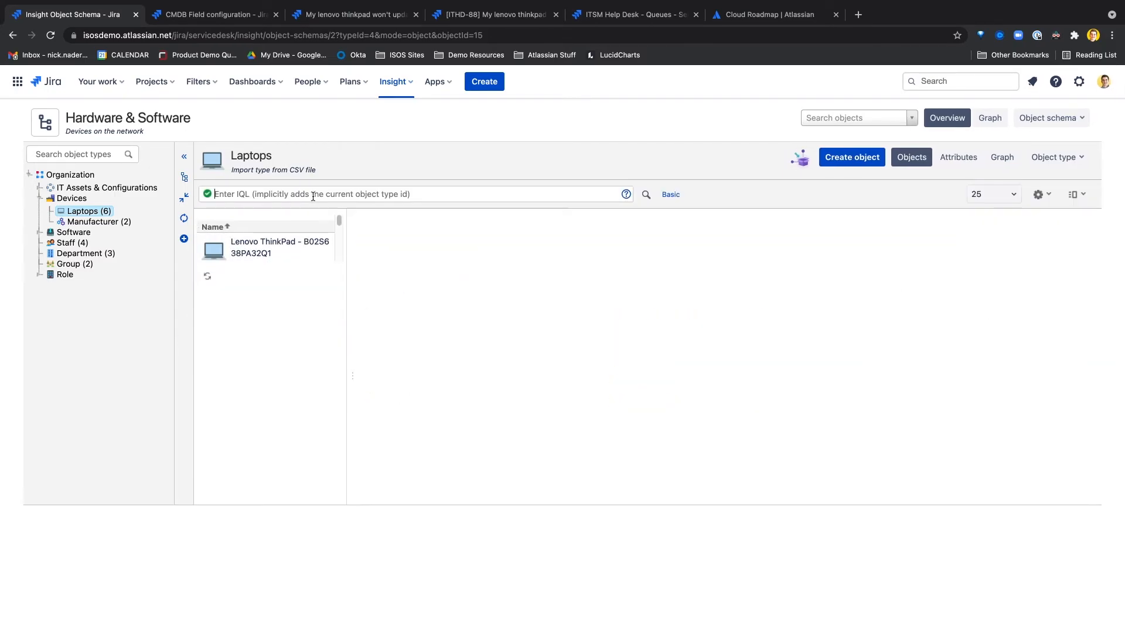